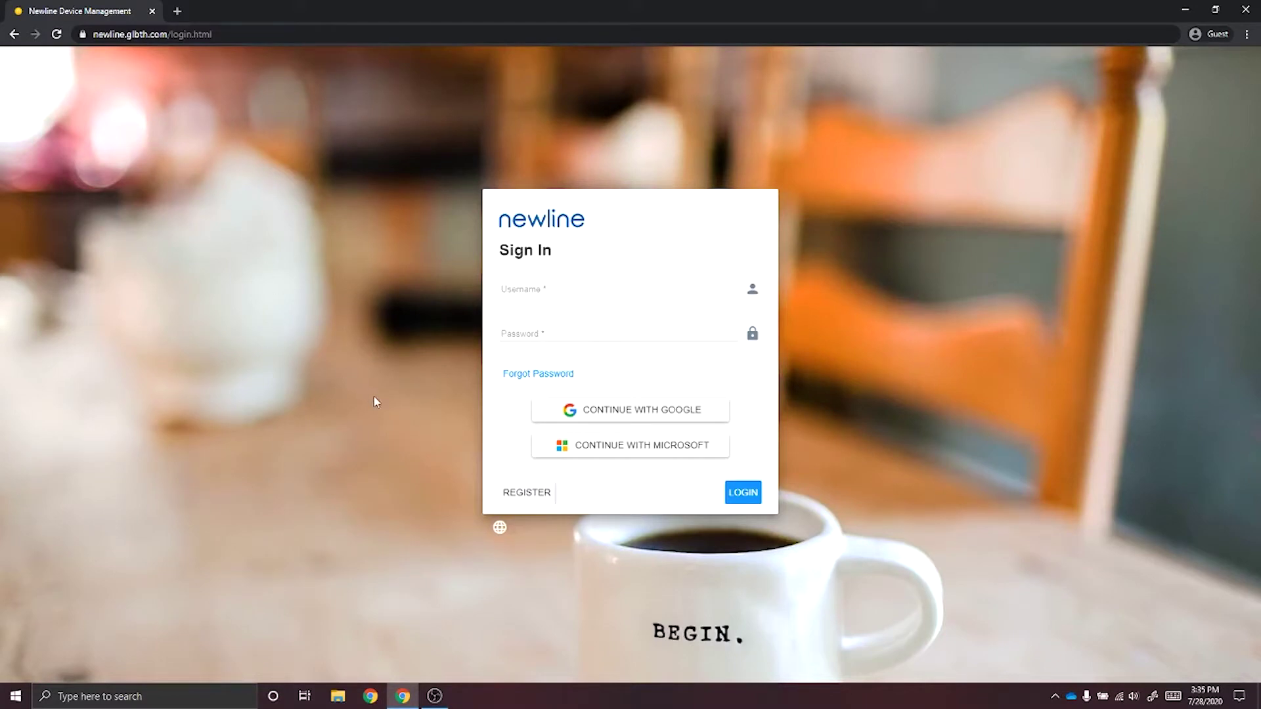
Switch from the Sign In card to the Register form.
click(546, 501)
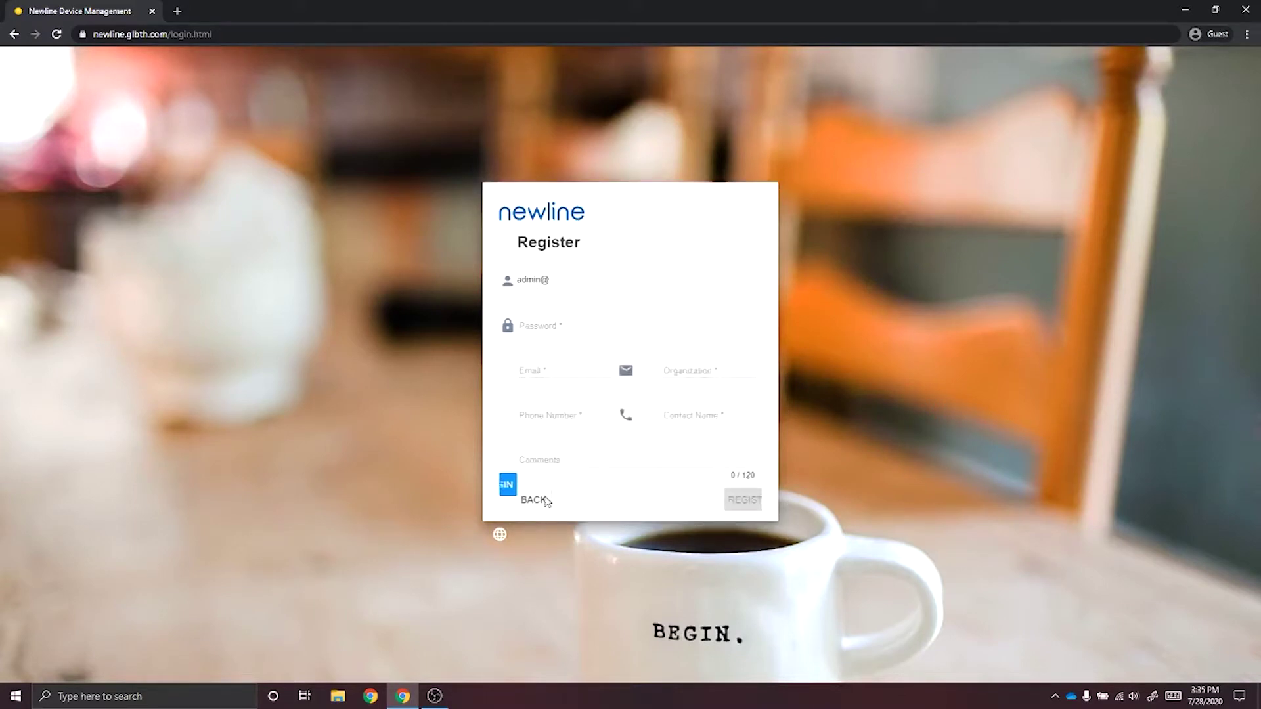
Enter the admin username, account password and admin e-mail address in the Register form.
click(570, 282)
text(myschool)
key(Tab)
text(********)
key(Tab)
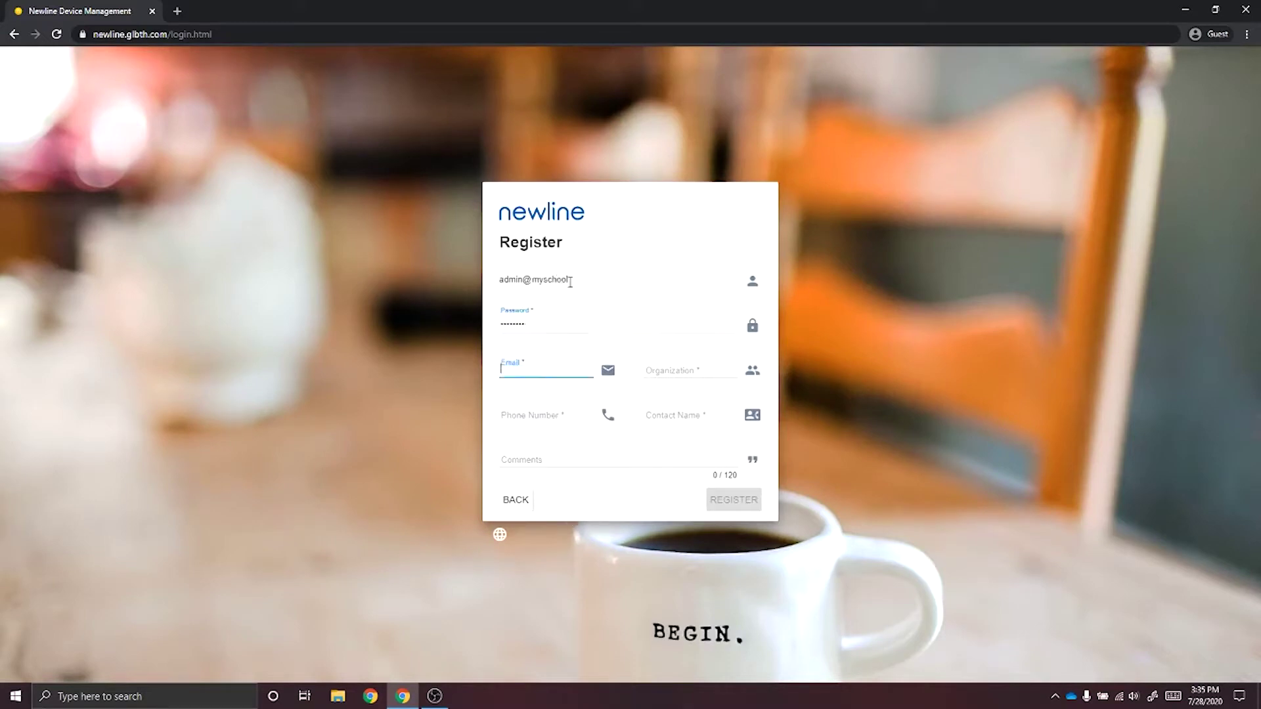
Add organization 'My School', the phone number and contact name, then submit the registration.
key(Tab)
text(My School)
key(Tab)
text(5551234)
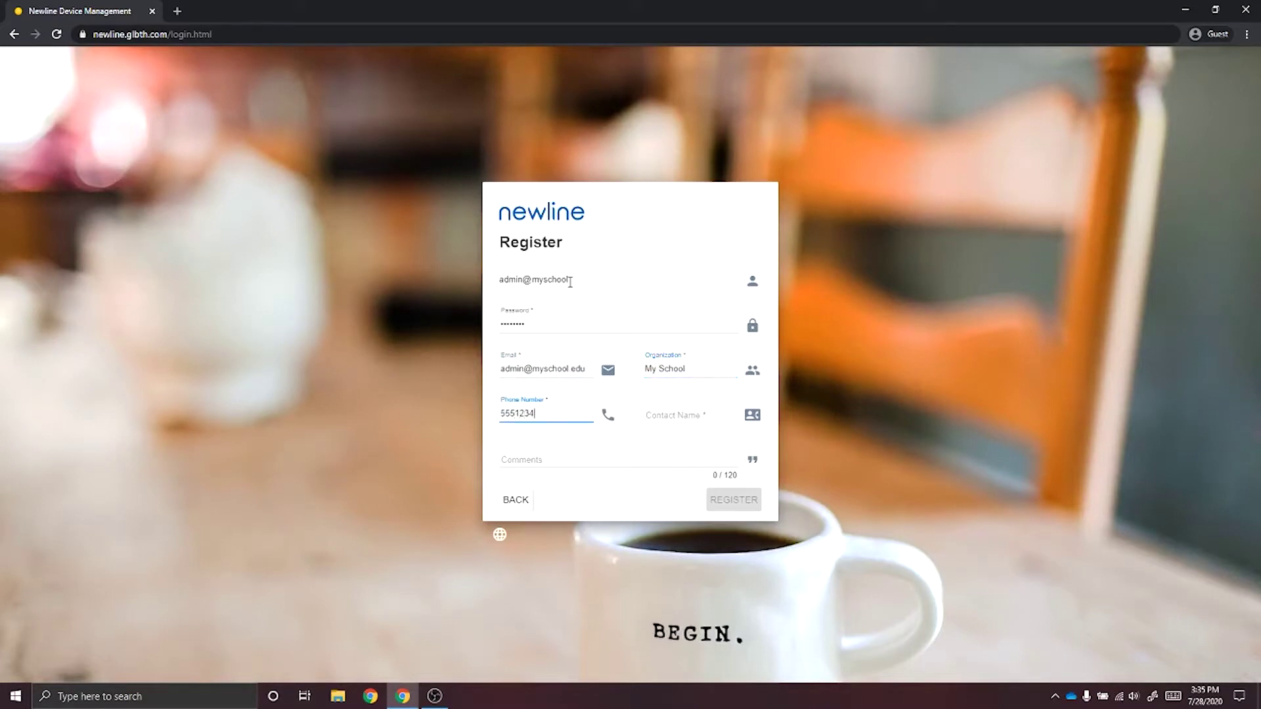
key(Tab)
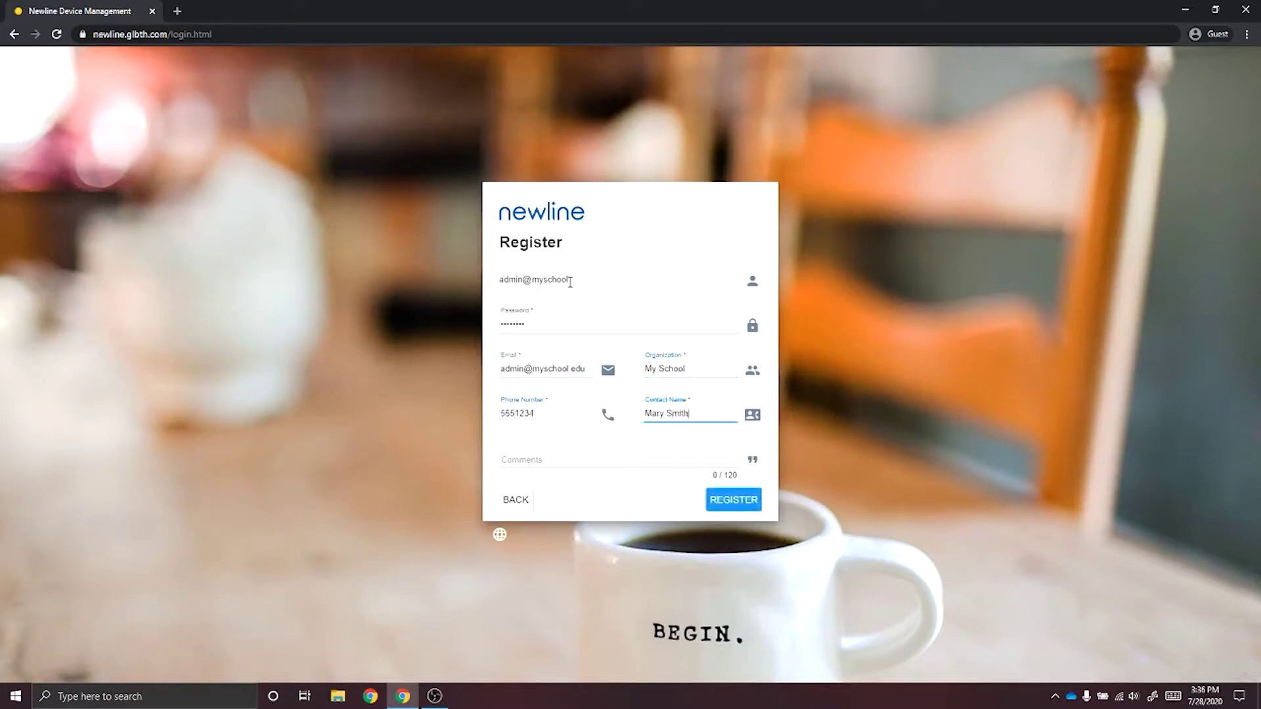
click(722, 500)
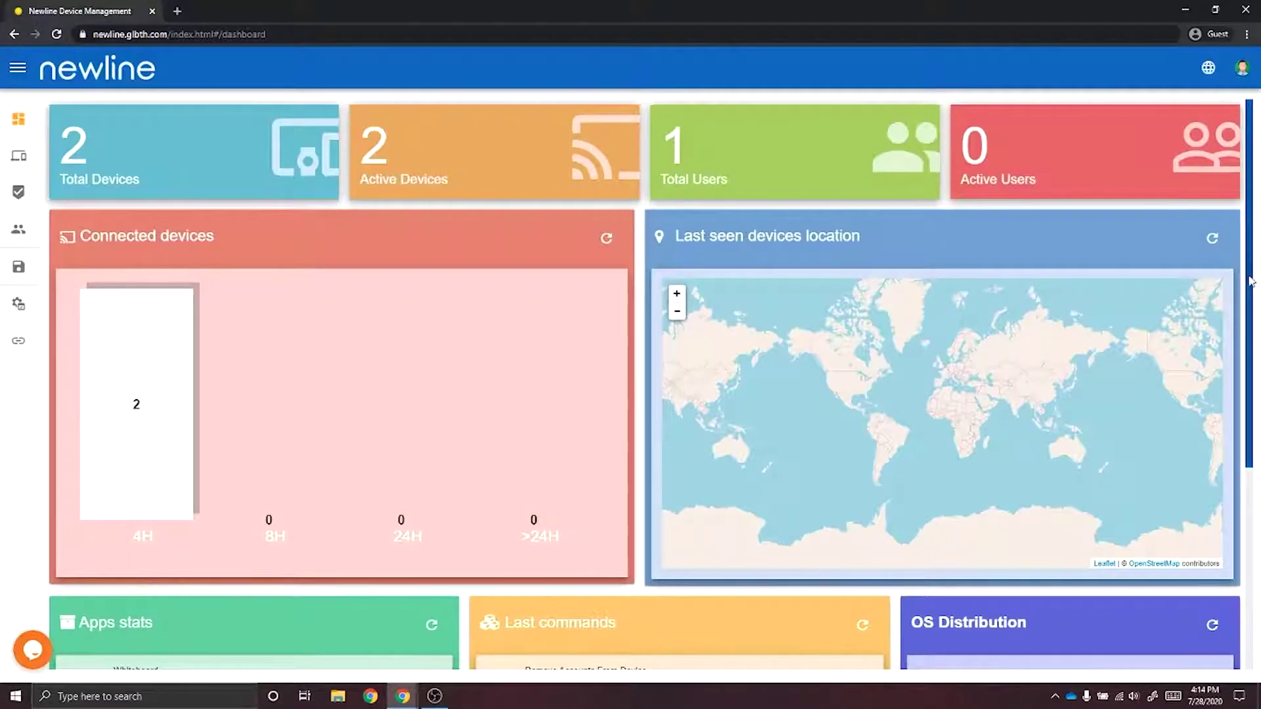
Review the dashboard stats cards, then open the Total Devices list.
scroll(1250, 281, down, 5)
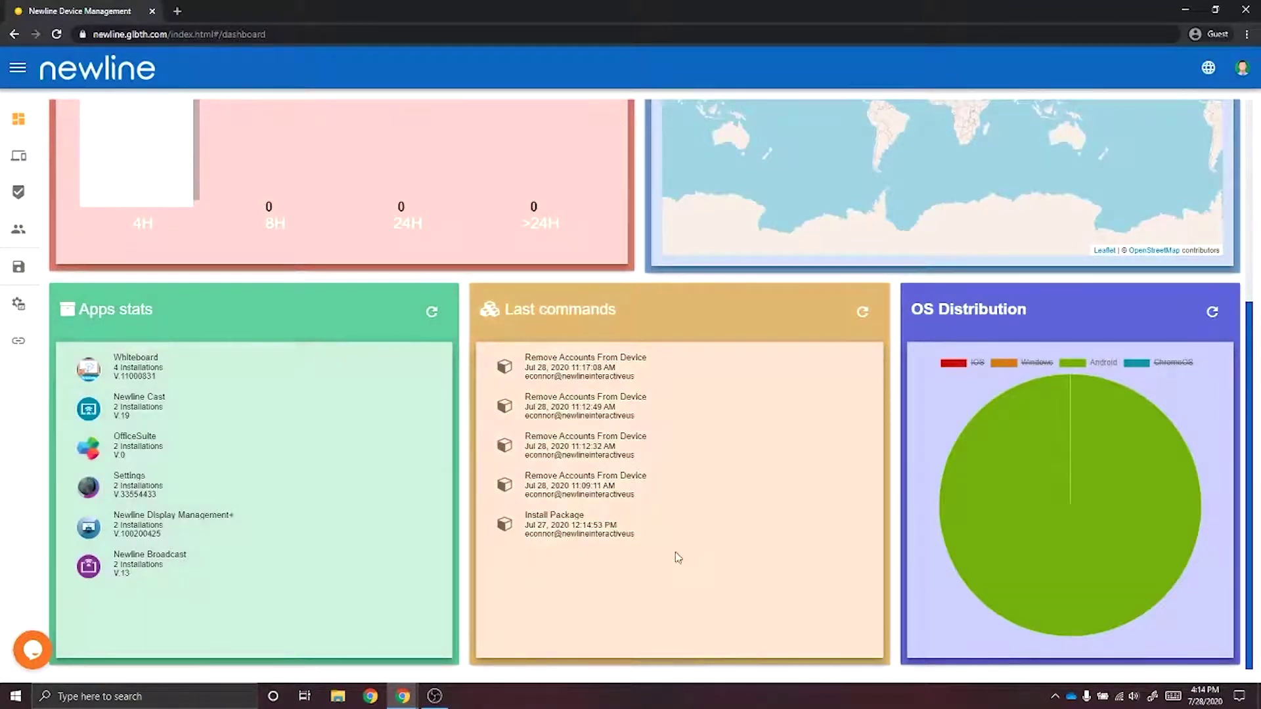
mouse_move(1110, 444)
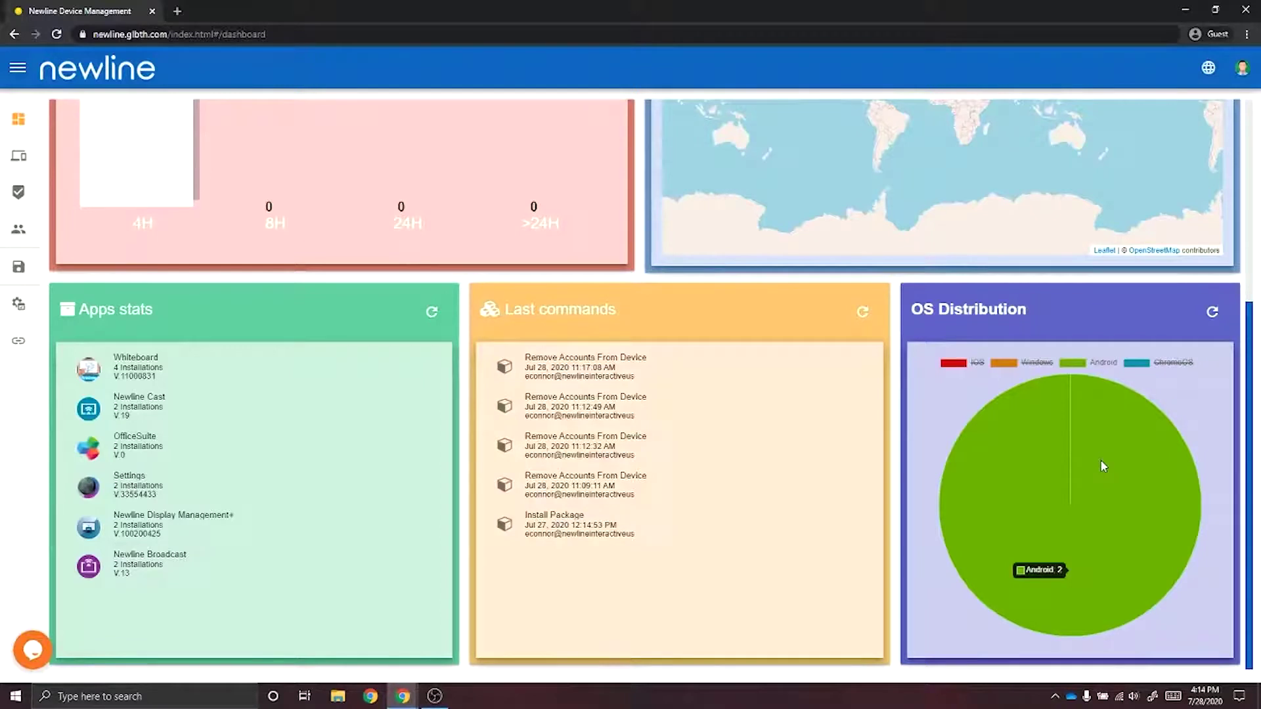
scroll(644, 373, up, 5)
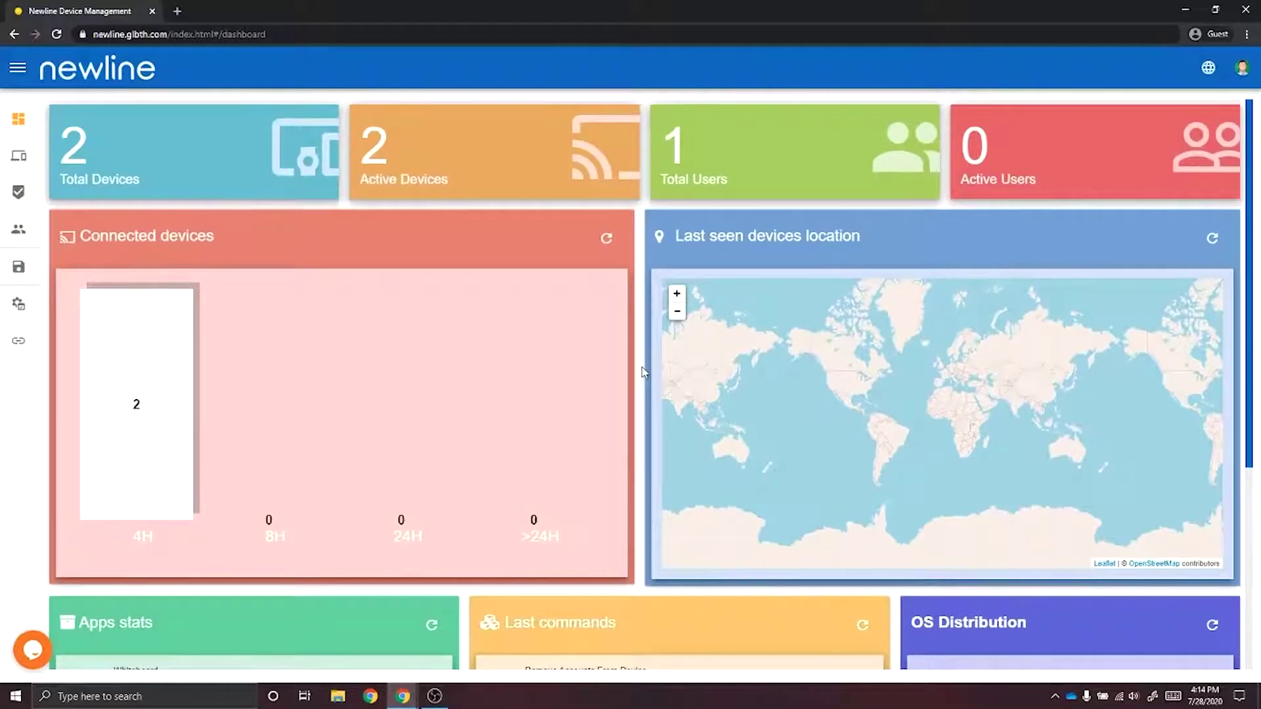
click(234, 156)
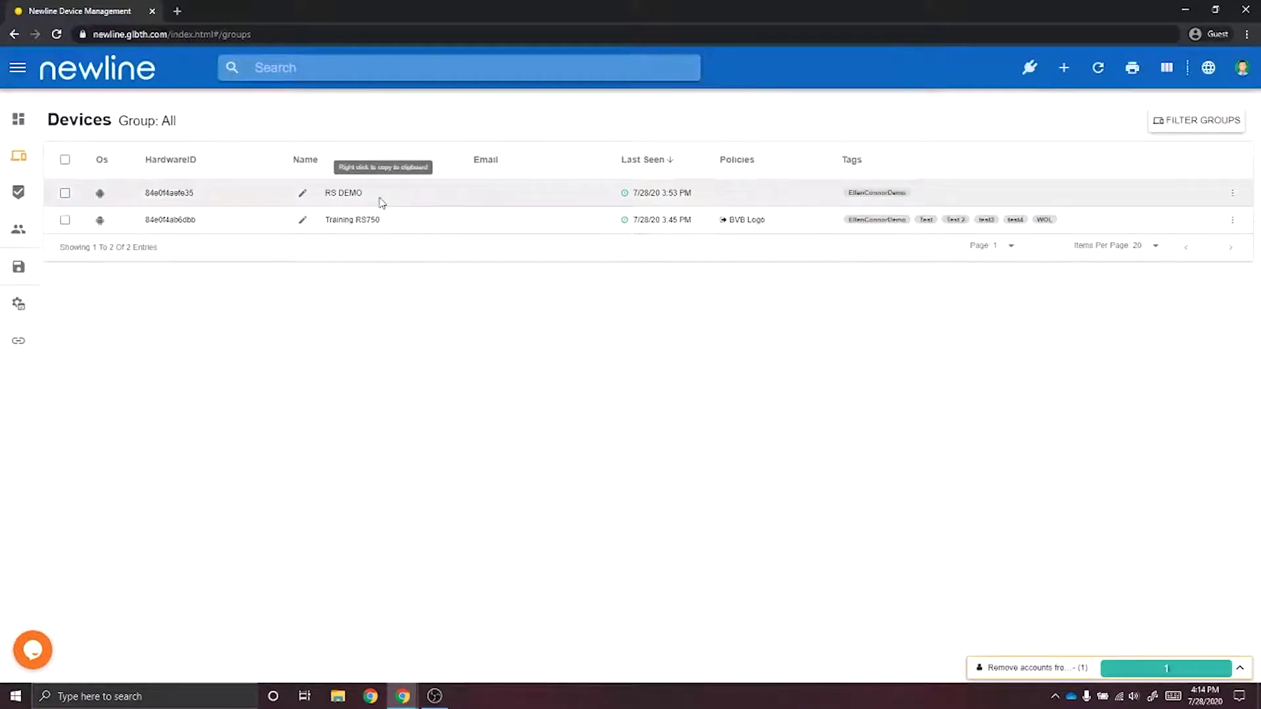
Open the RS DEMO device details and expand its Repositories actions.
click(381, 202)
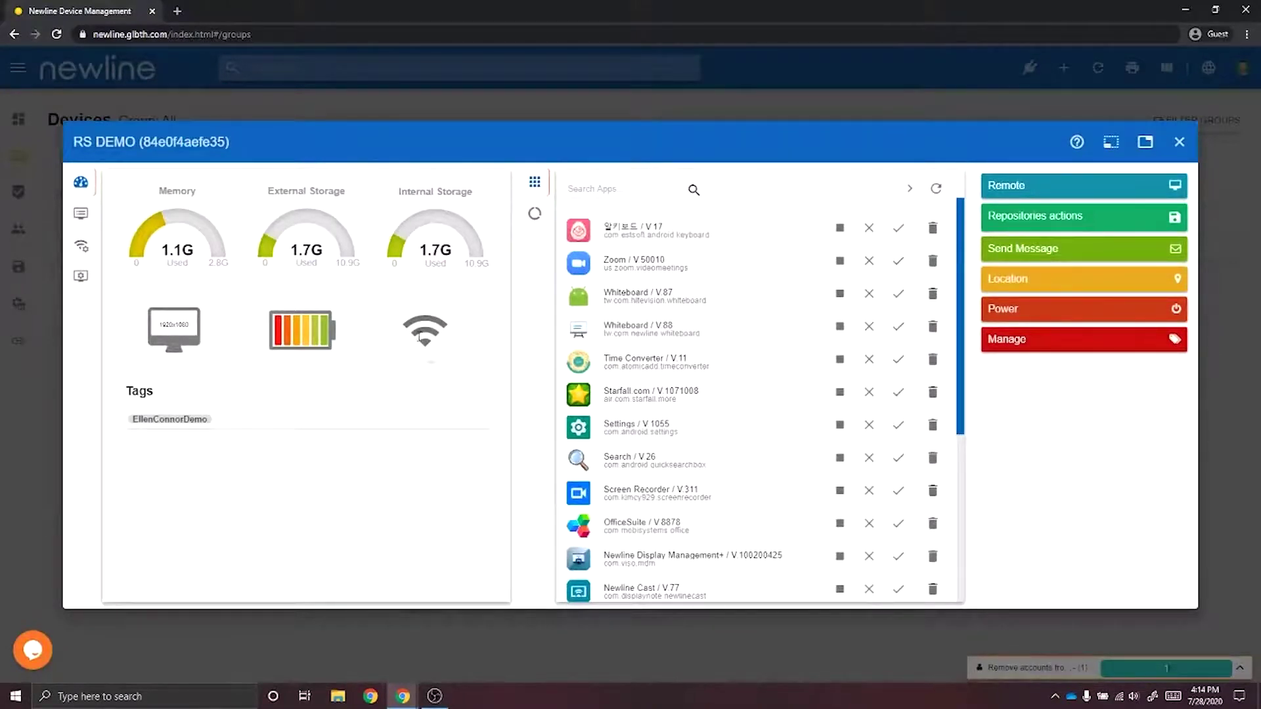
mouse_move(419, 336)
scroll(780, 417, down, 2)
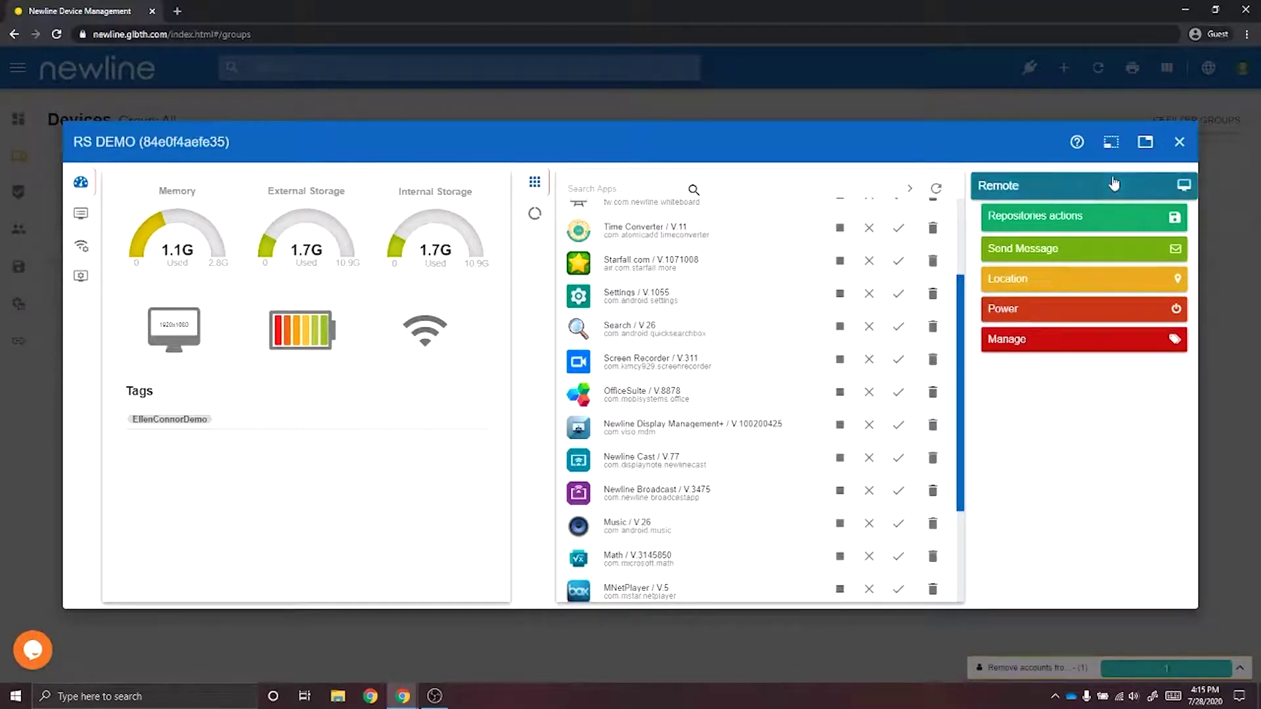
click(1102, 229)
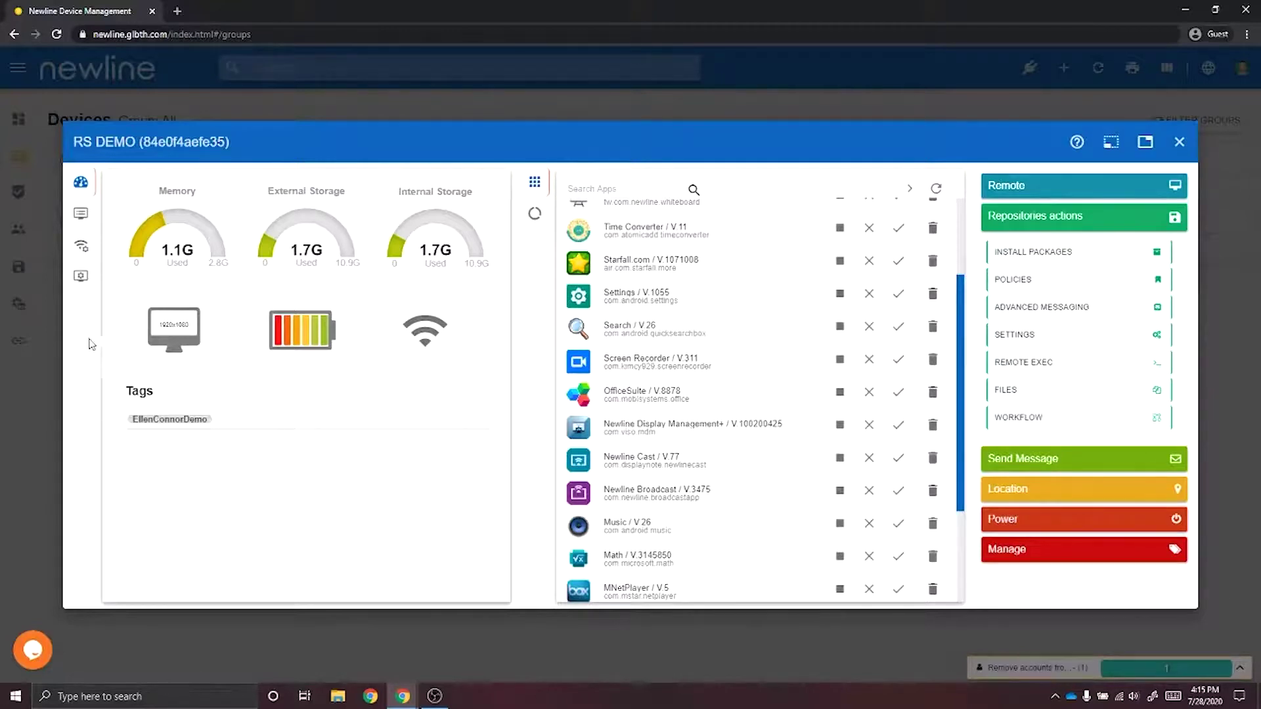
Scroll through RS DEMO's current Newline display settings.
click(79, 279)
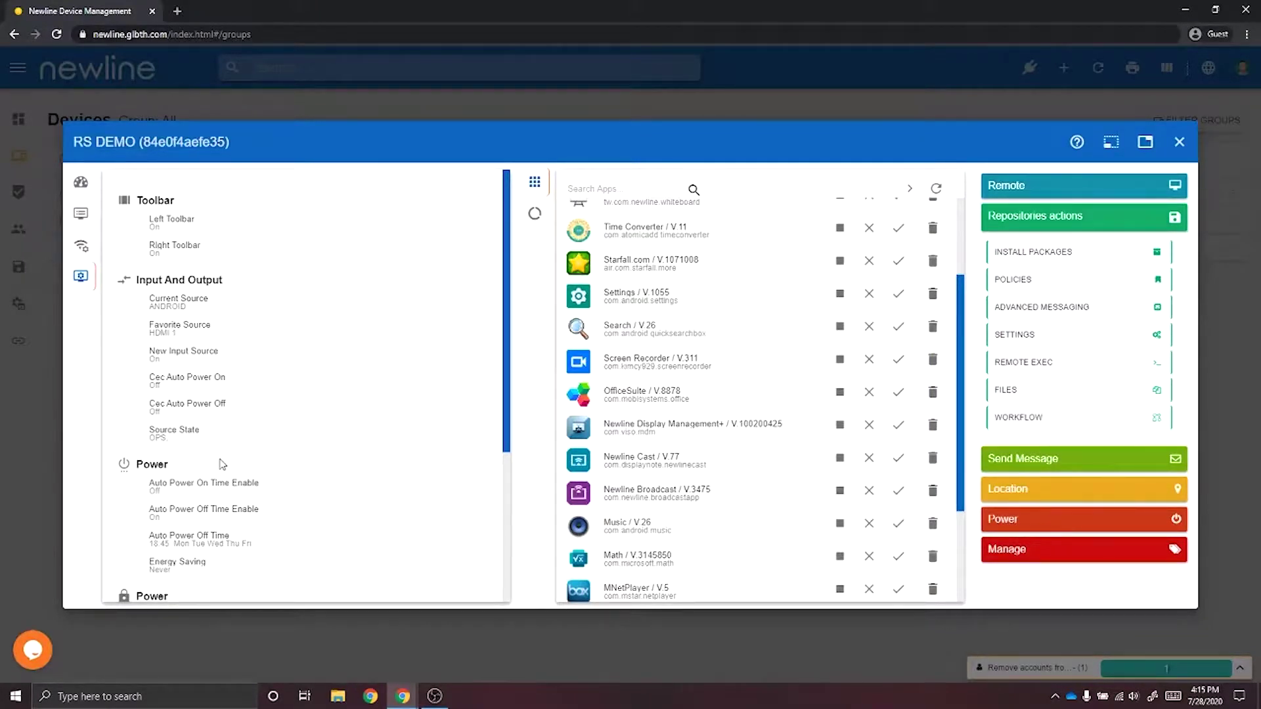
scroll(222, 464, down, 2)
scroll(222, 465, down, 3)
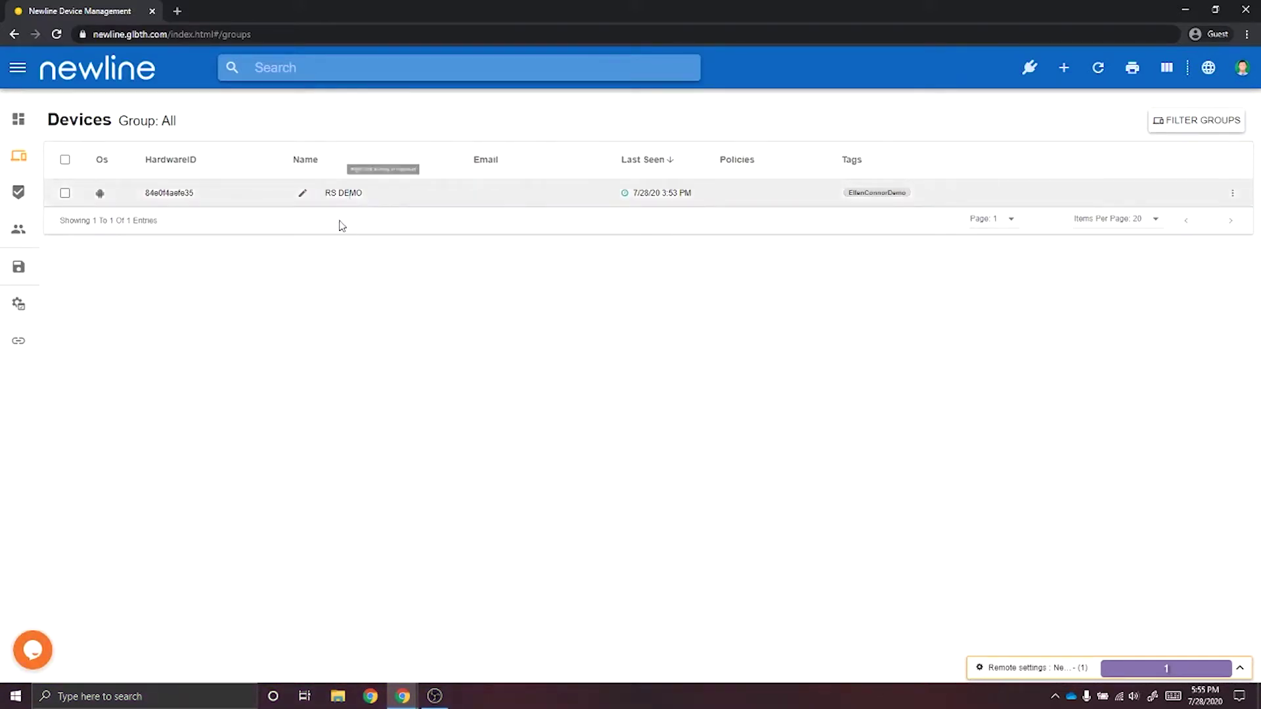
Select RS DEMO, choose Settings from the toolbar menu, and add a new settings profile.
click(65, 160)
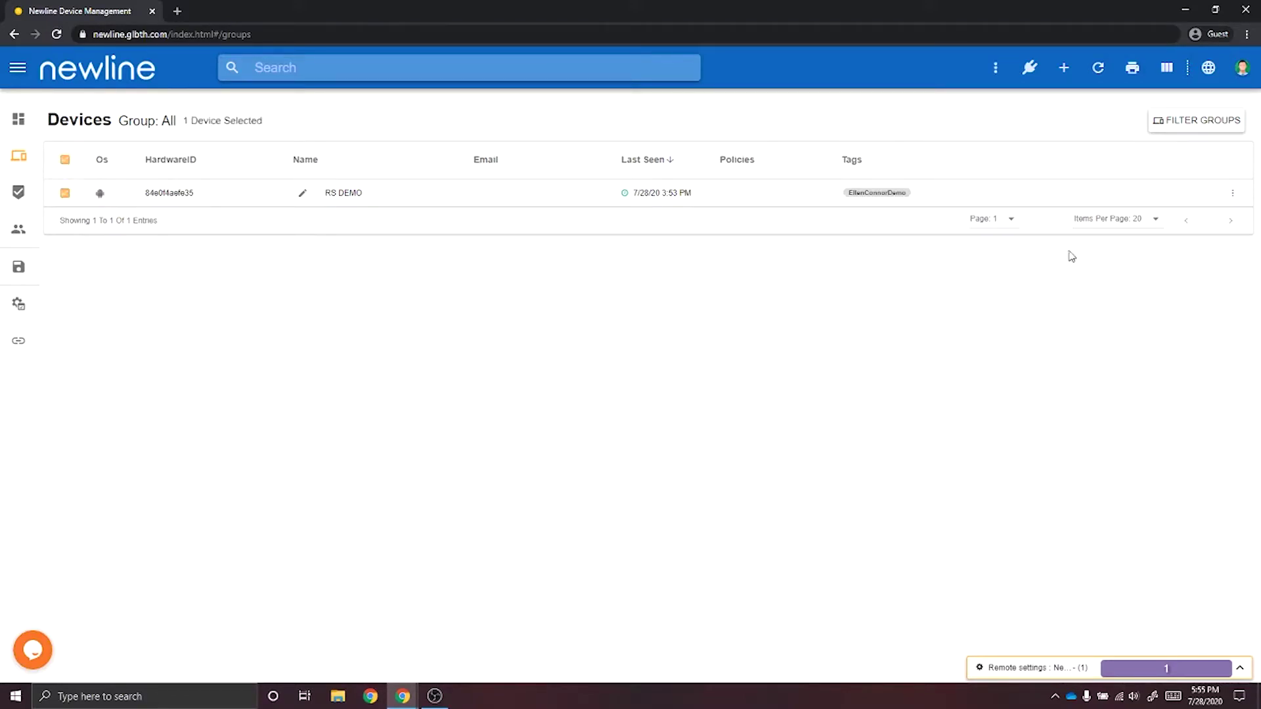
click(996, 70)
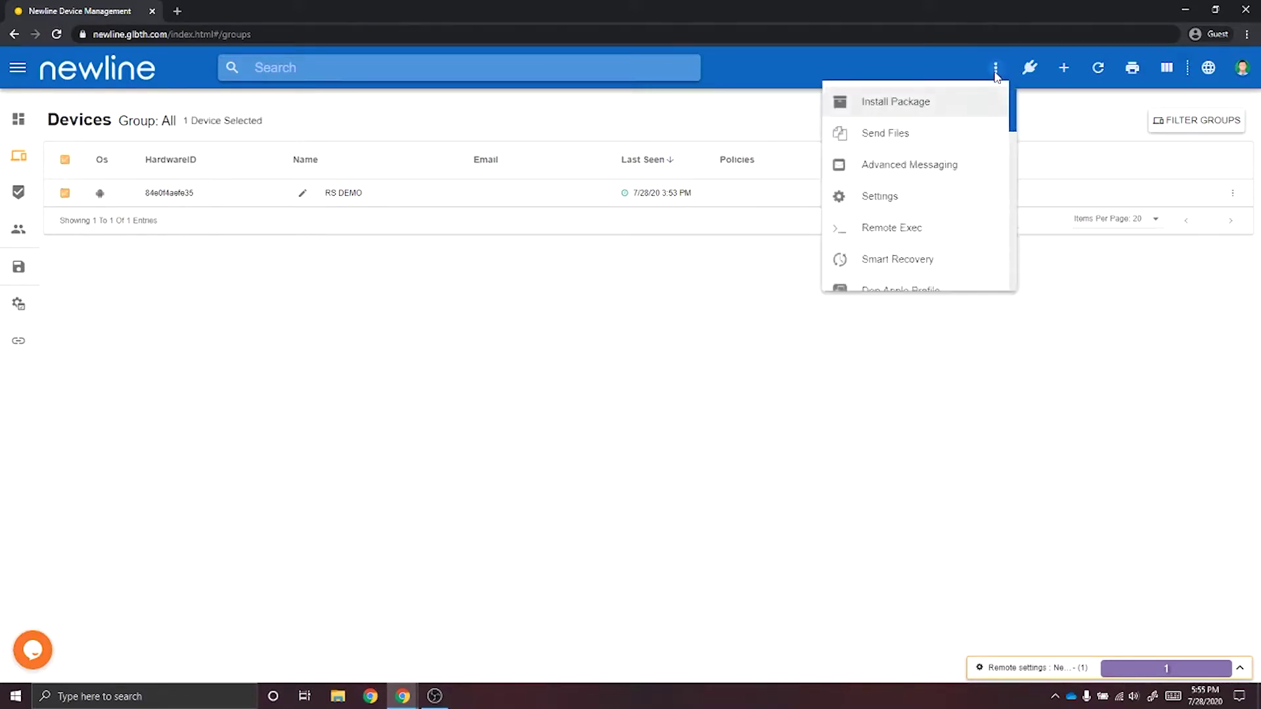
click(919, 206)
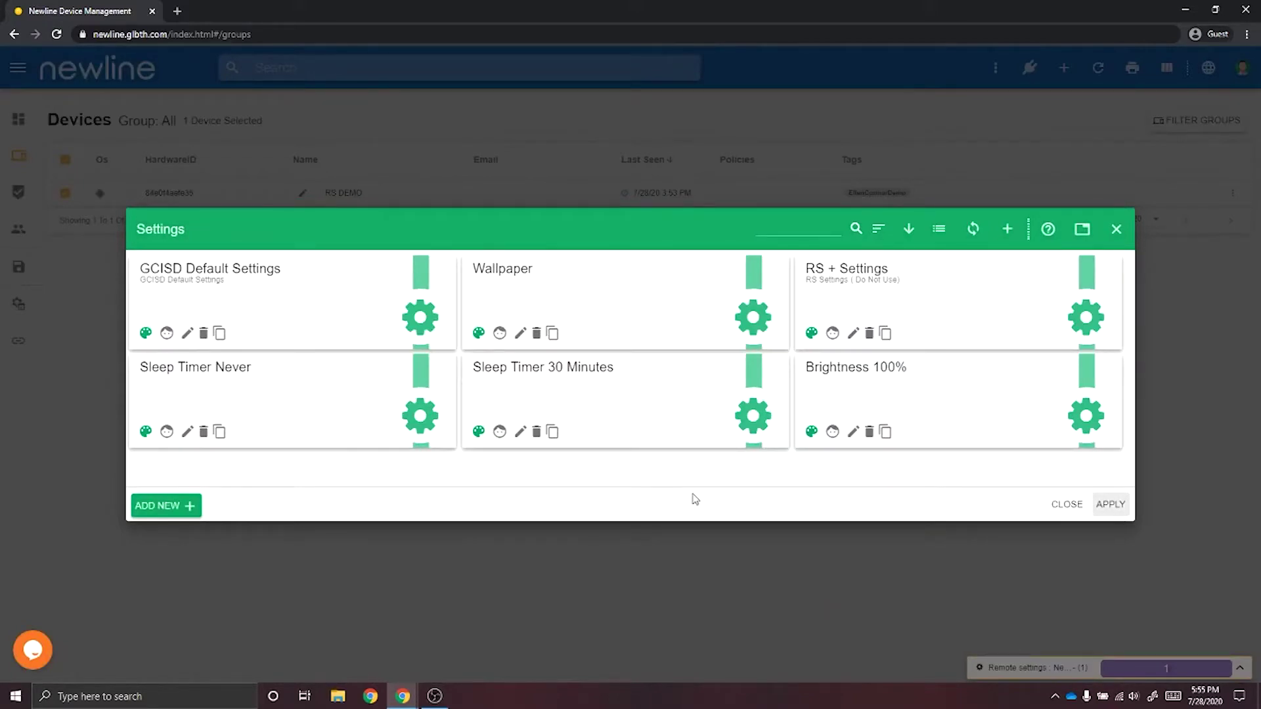
click(193, 512)
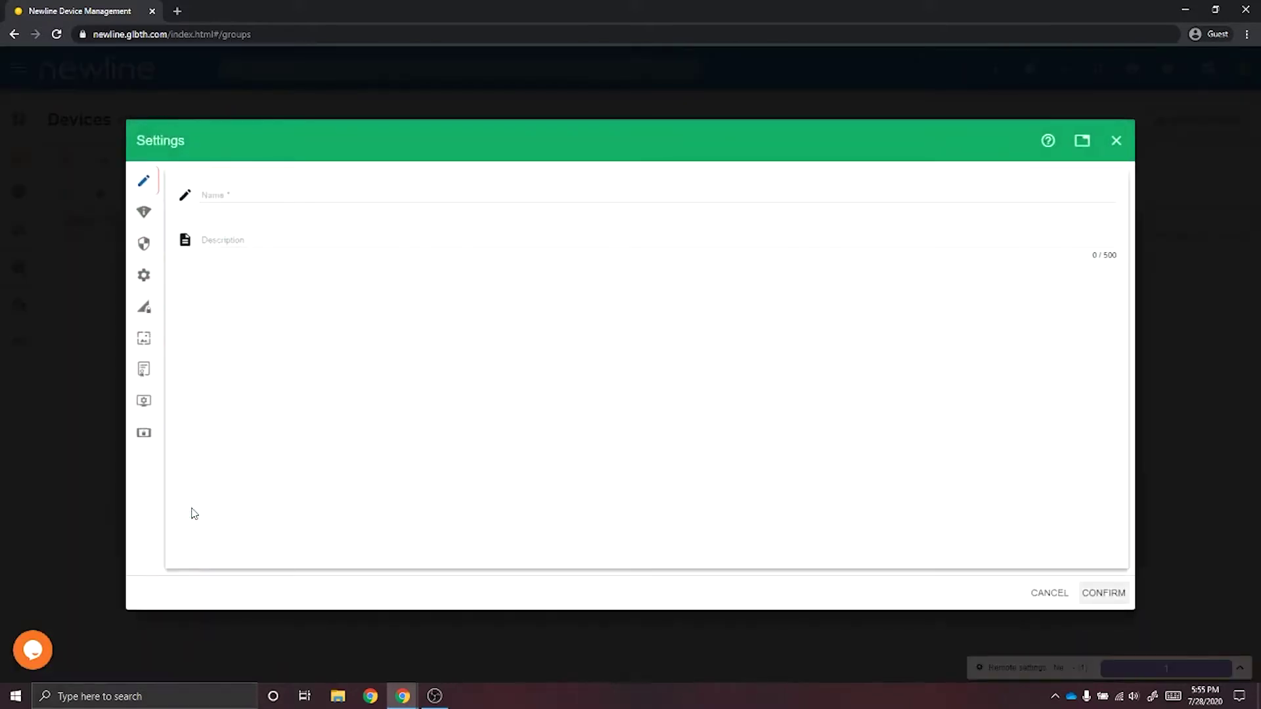
Name the profile 'Newline Display Settings' and show its Newline display section.
click(302, 198)
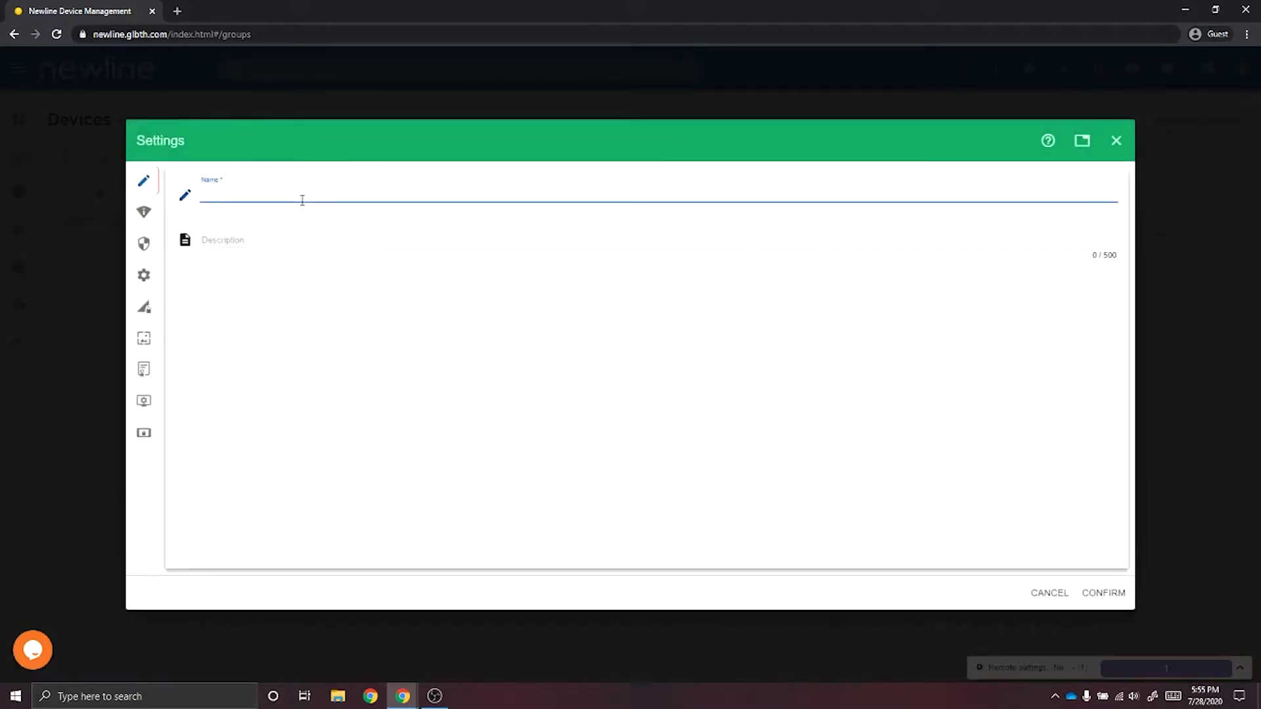
text(Newline Display Settings)
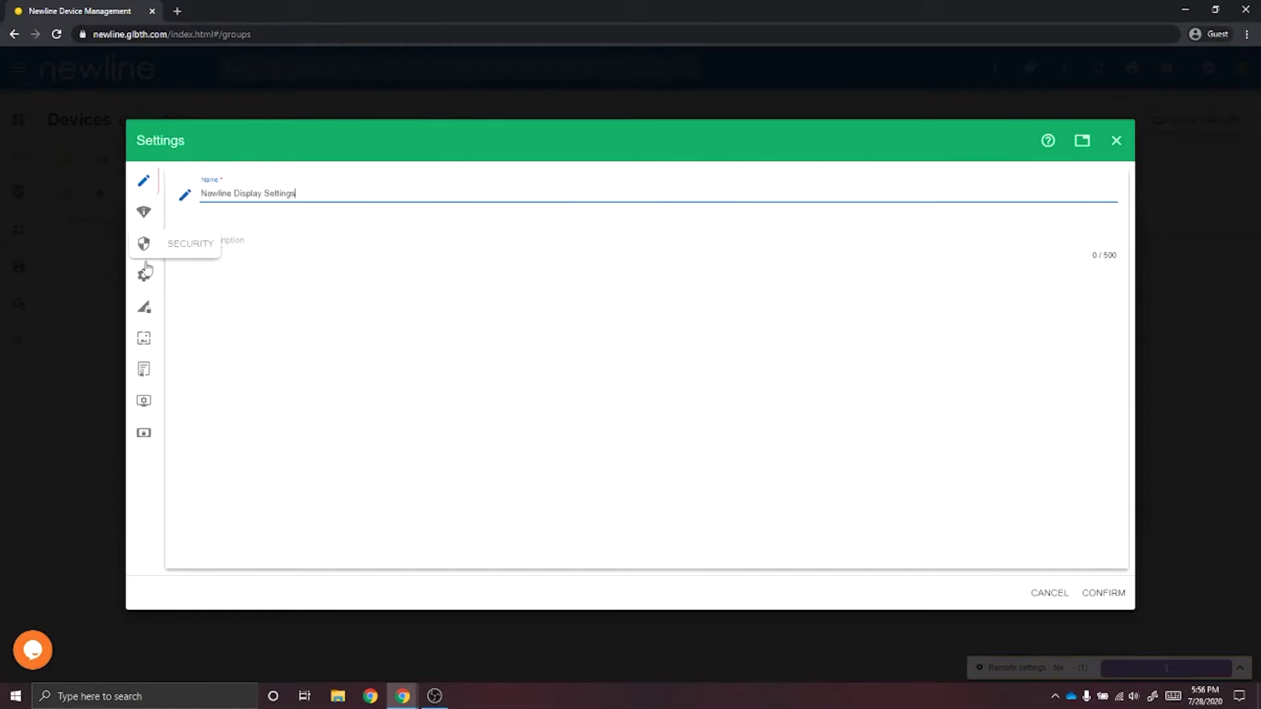
click(144, 401)
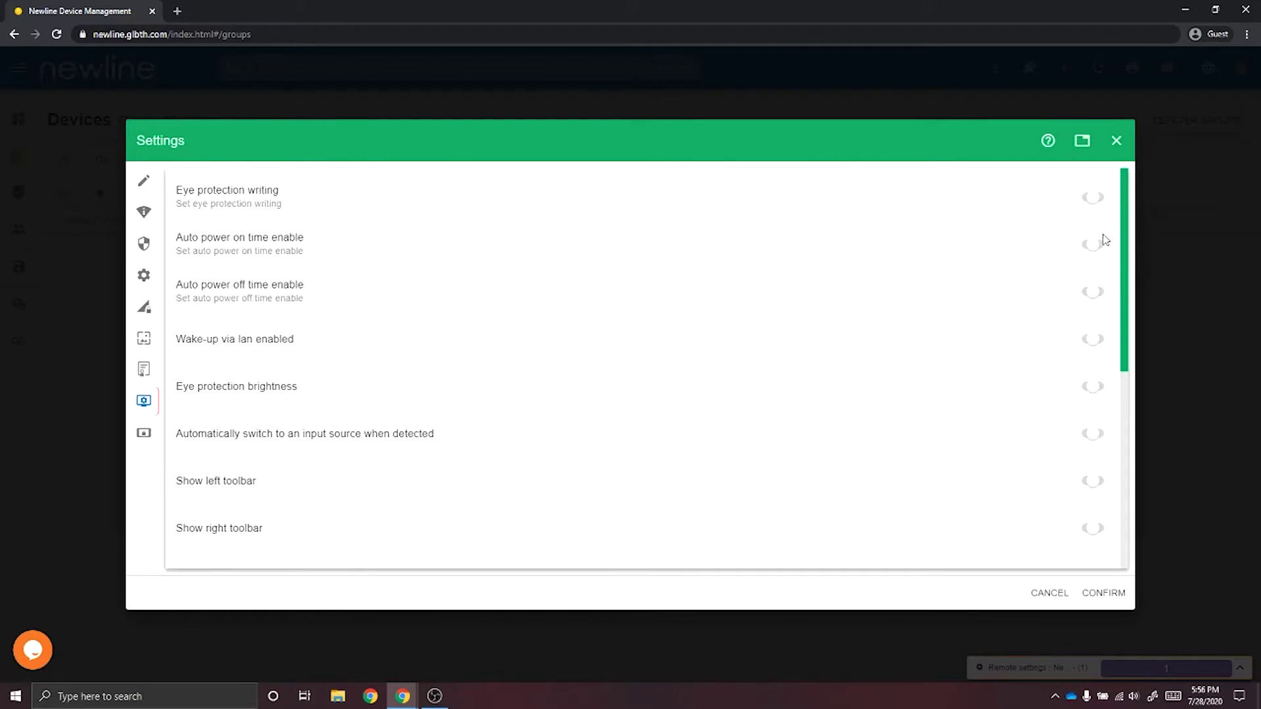
Toggle the Eye protection writing setting and look through the display toggles.
click(1100, 198)
click(1084, 197)
scroll(287, 387, down, 2)
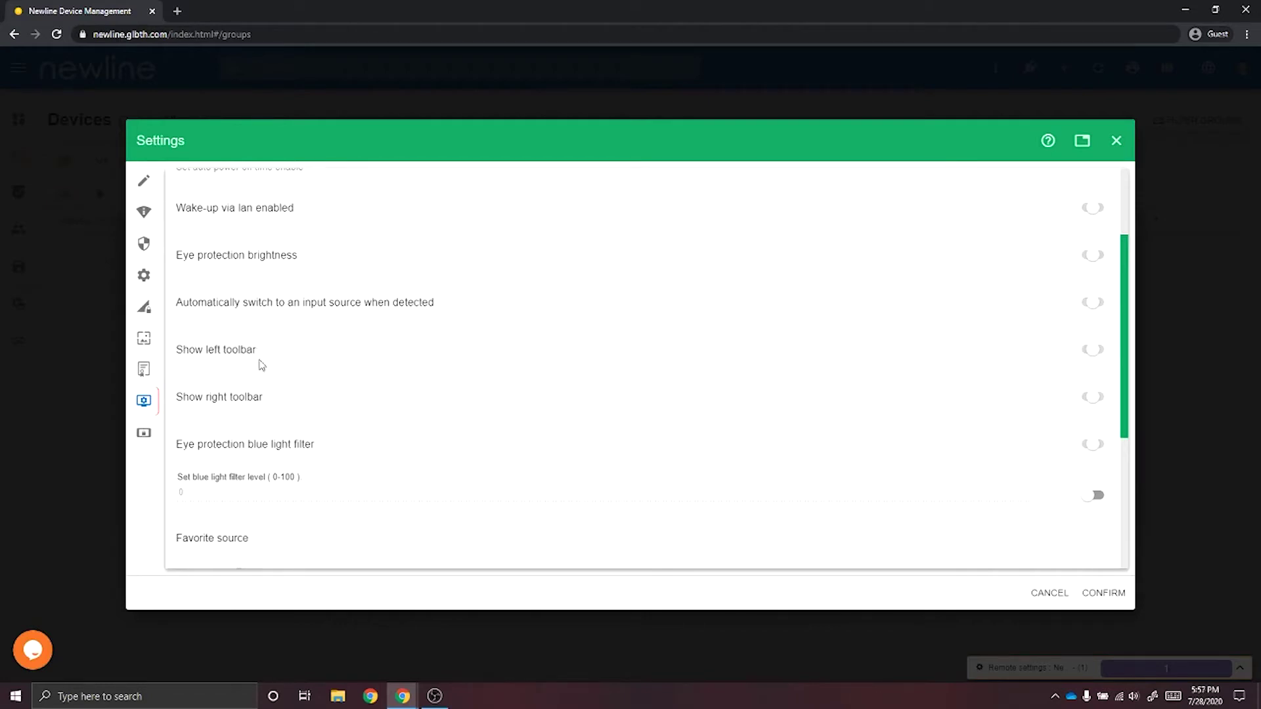
scroll(274, 397, down, 3)
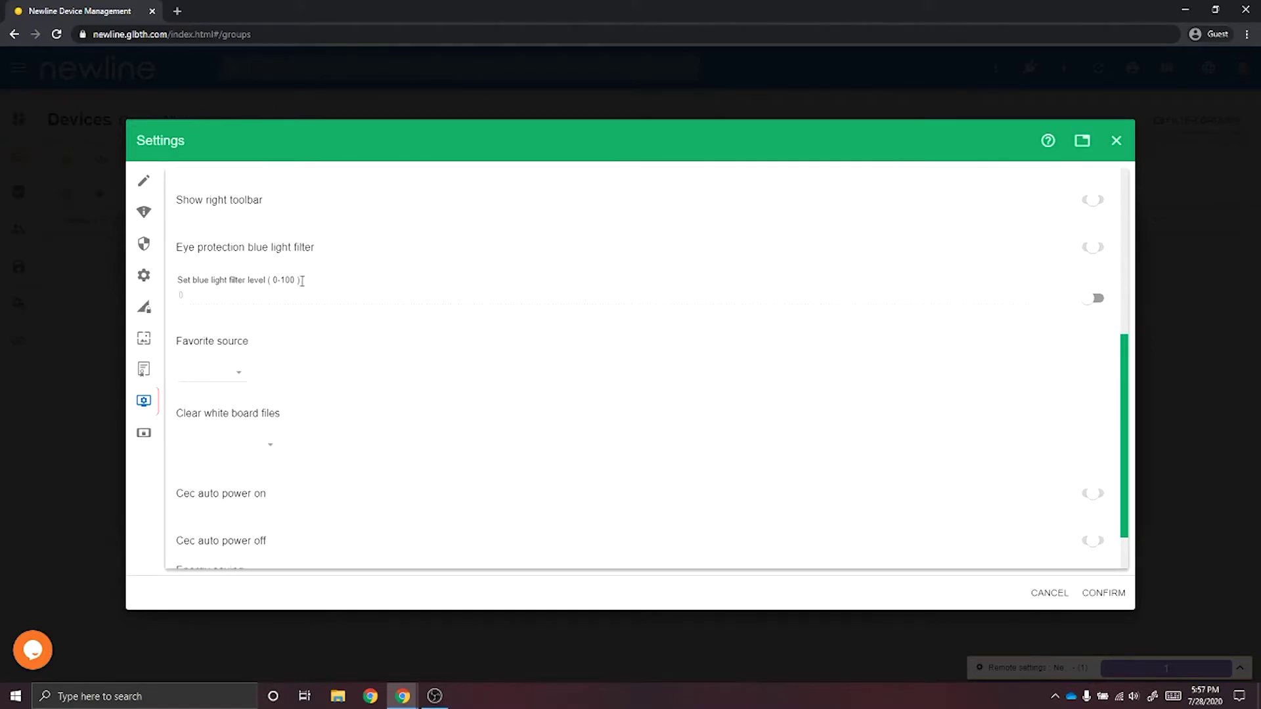
scroll(309, 341, down, 1)
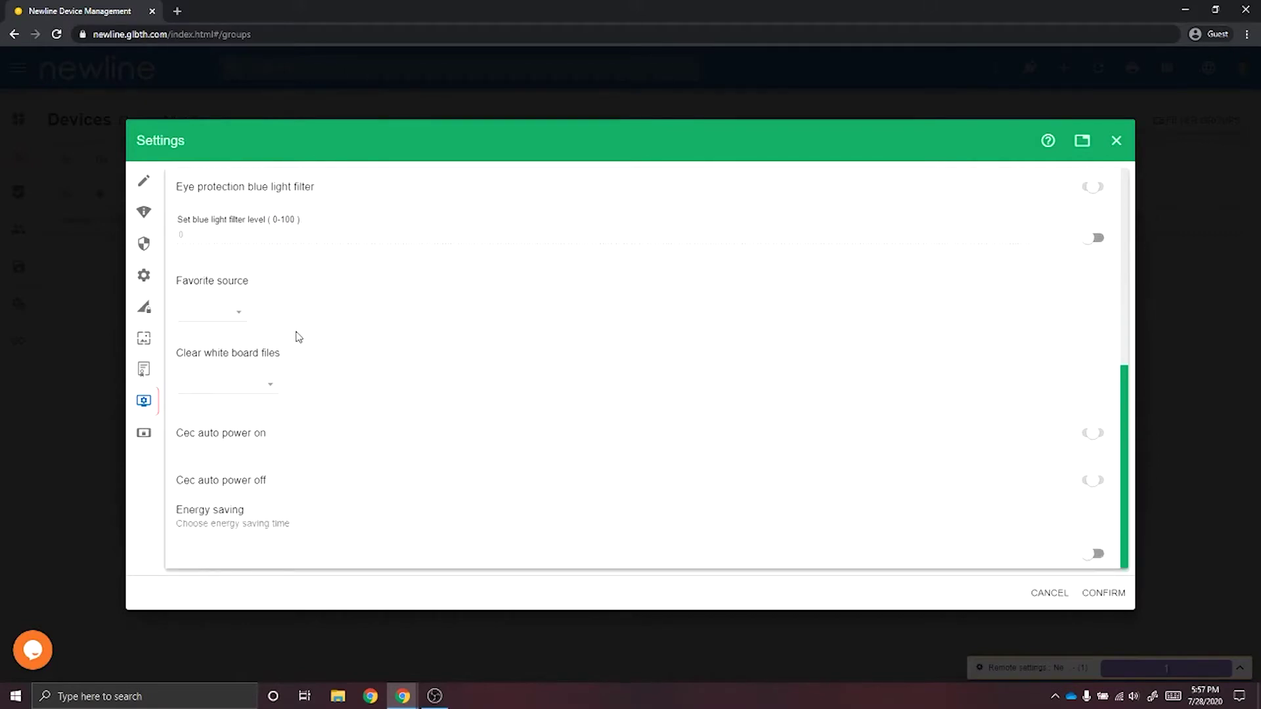
scroll(245, 317, up, 1)
Set favourite source to HDMI 1, whiteboard clearing to 60 days, and confirm the profile.
click(238, 379)
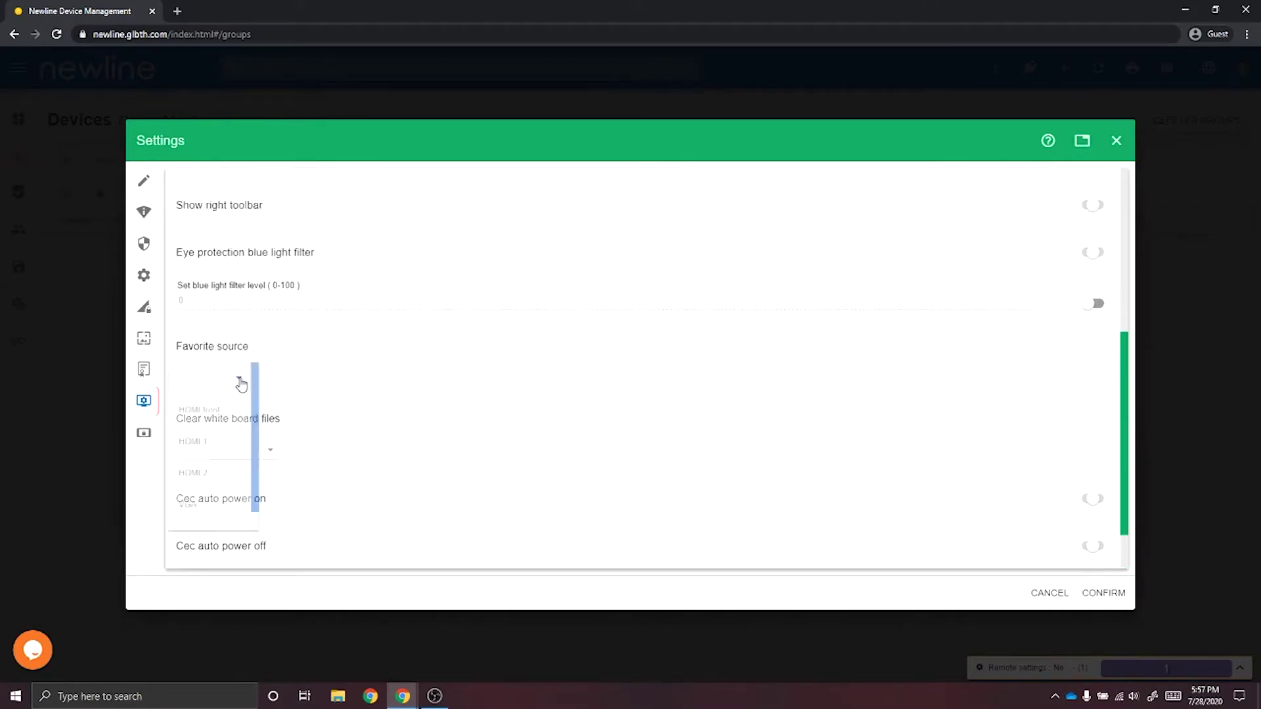
click(213, 456)
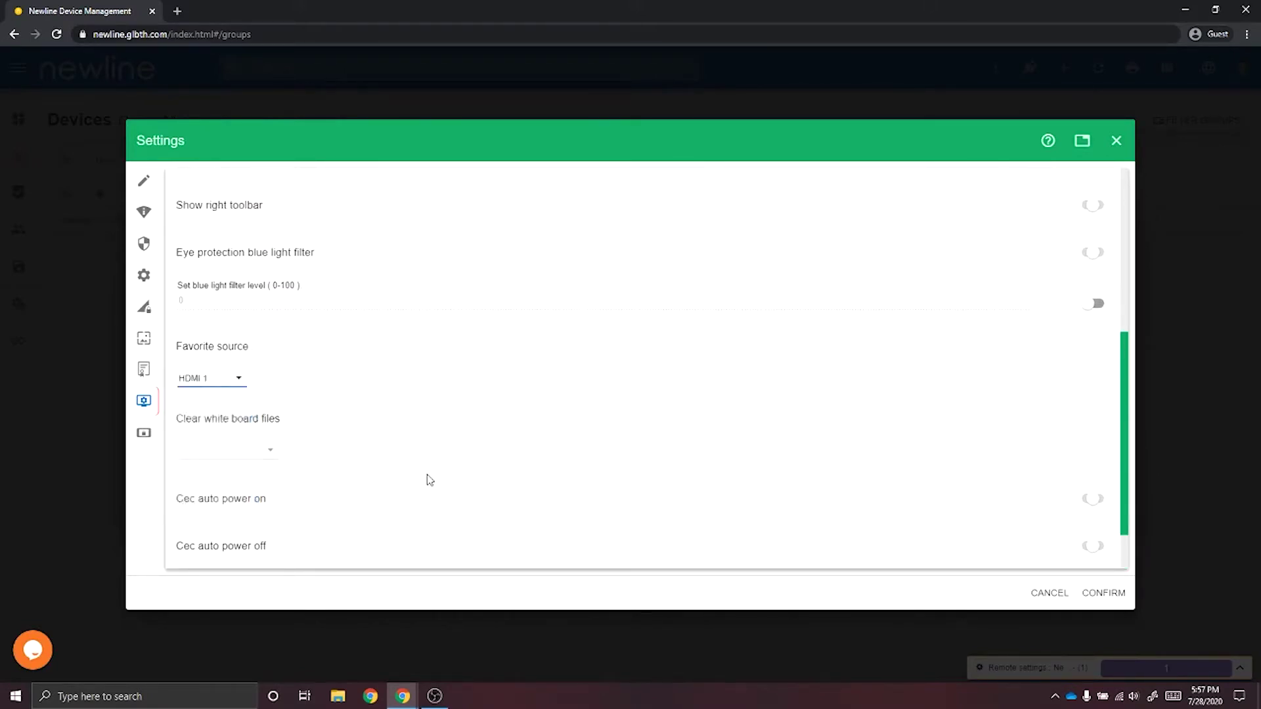
click(272, 455)
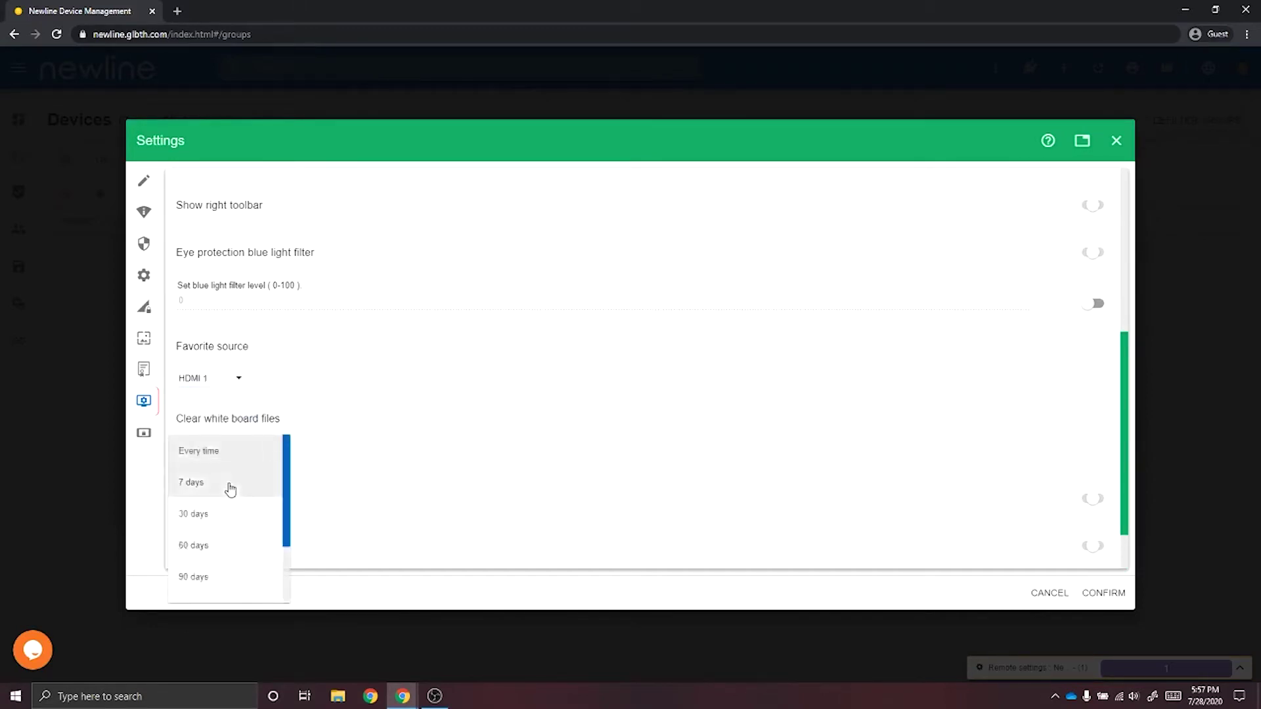
click(231, 549)
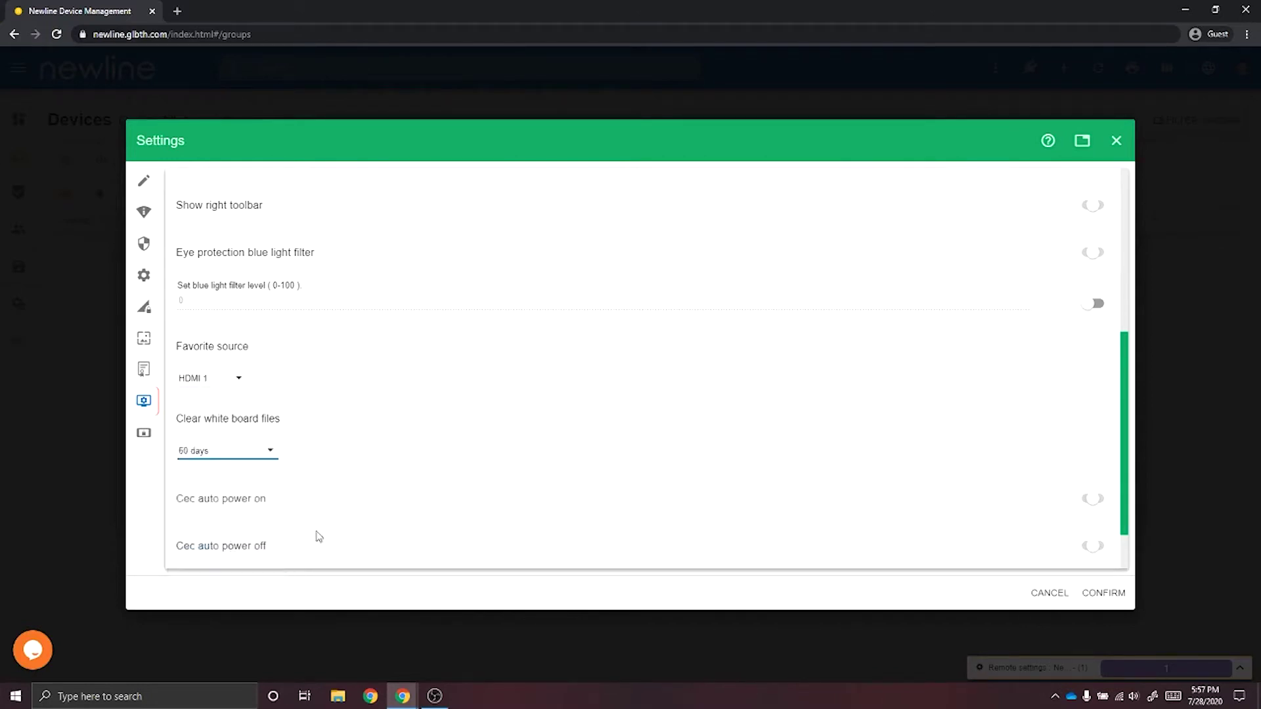
scroll(417, 509, down, 1)
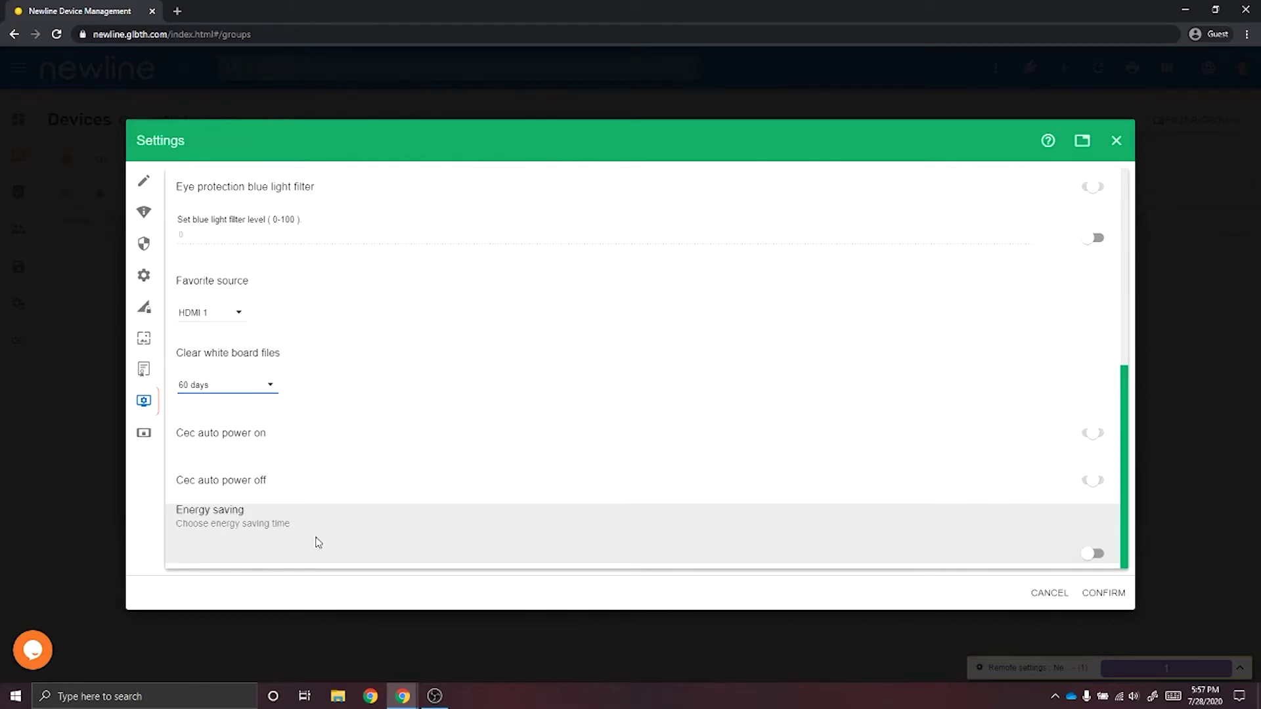
click(1088, 593)
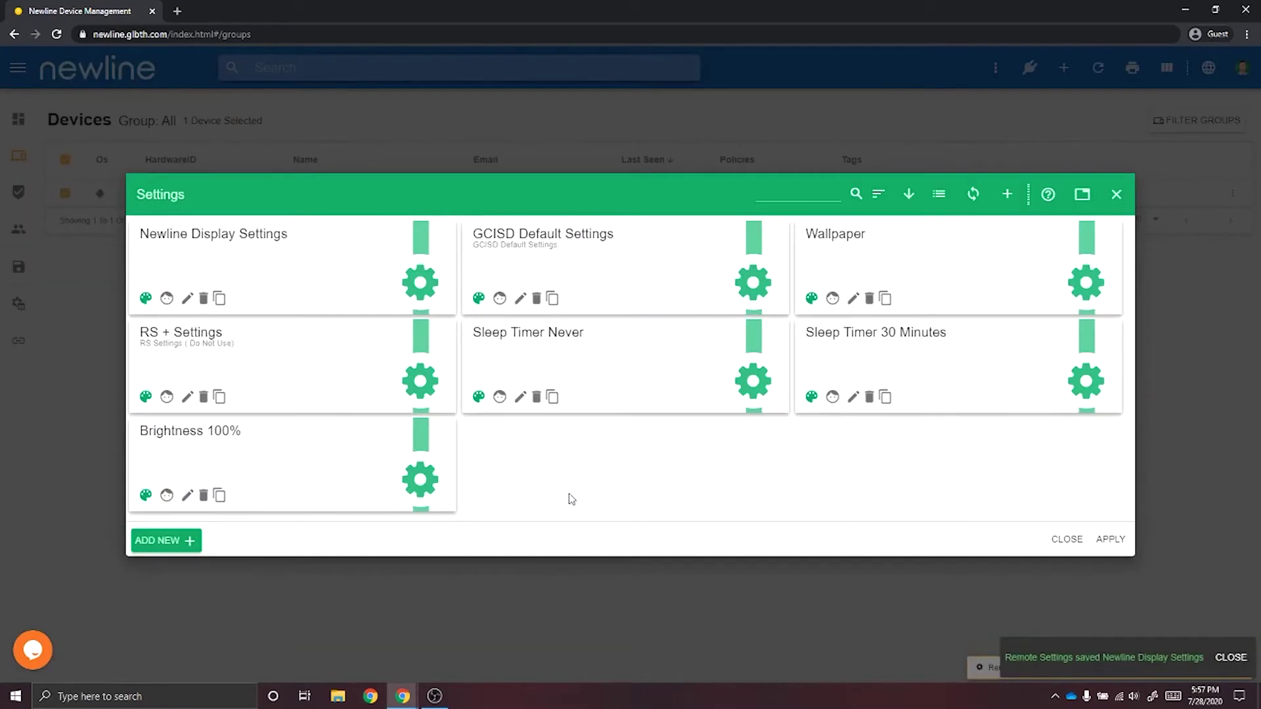
Apply the Newline Display Settings profile to the selected display.
click(260, 253)
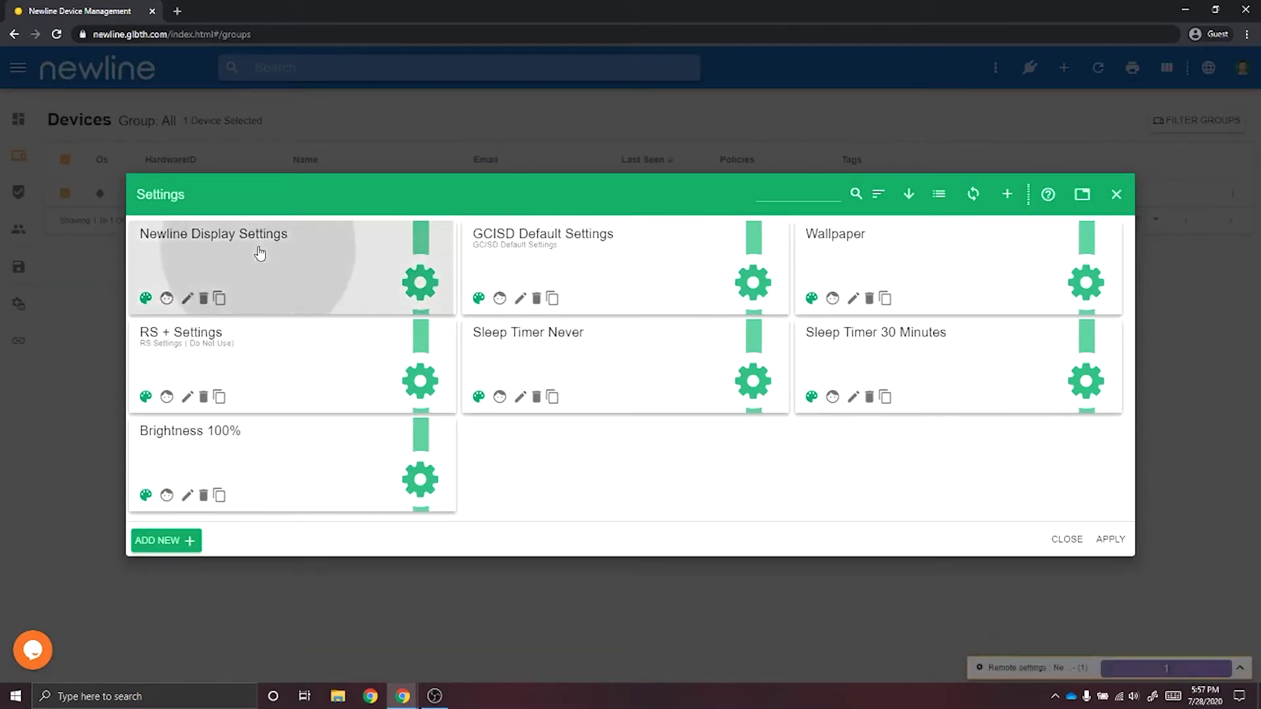
click(1115, 542)
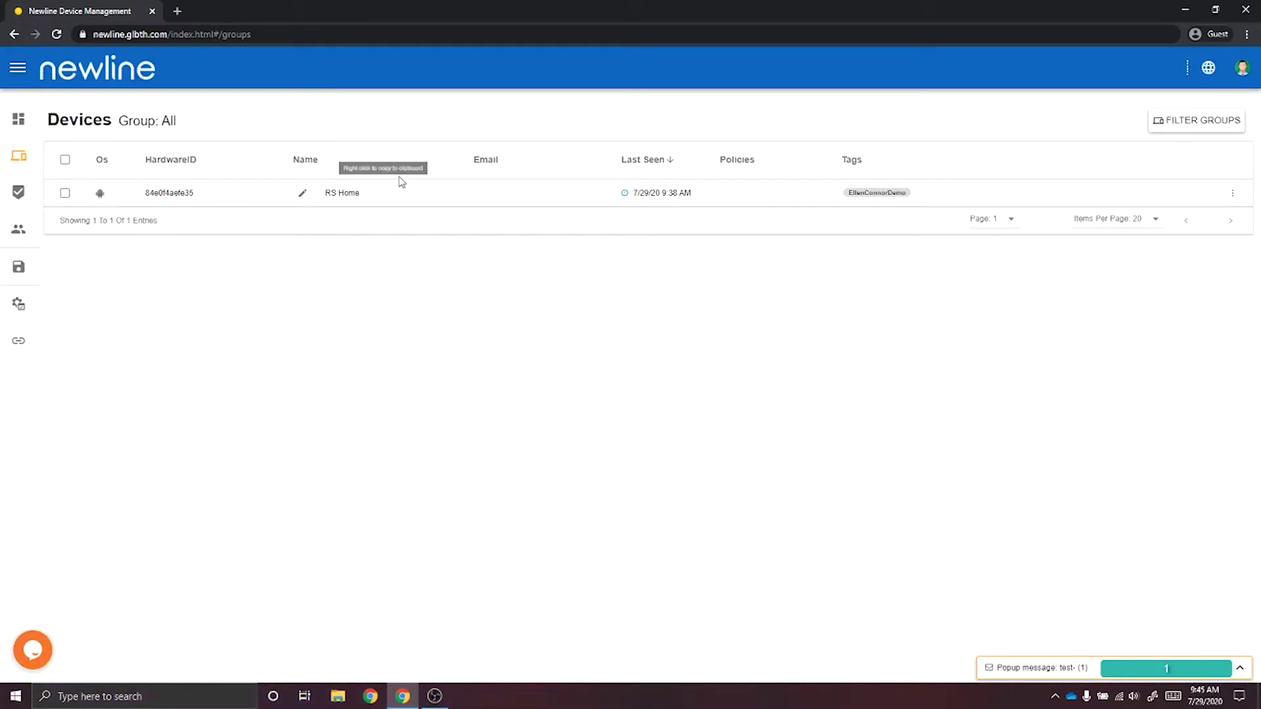
Open the RS Home device panel from the Devices list.
click(386, 193)
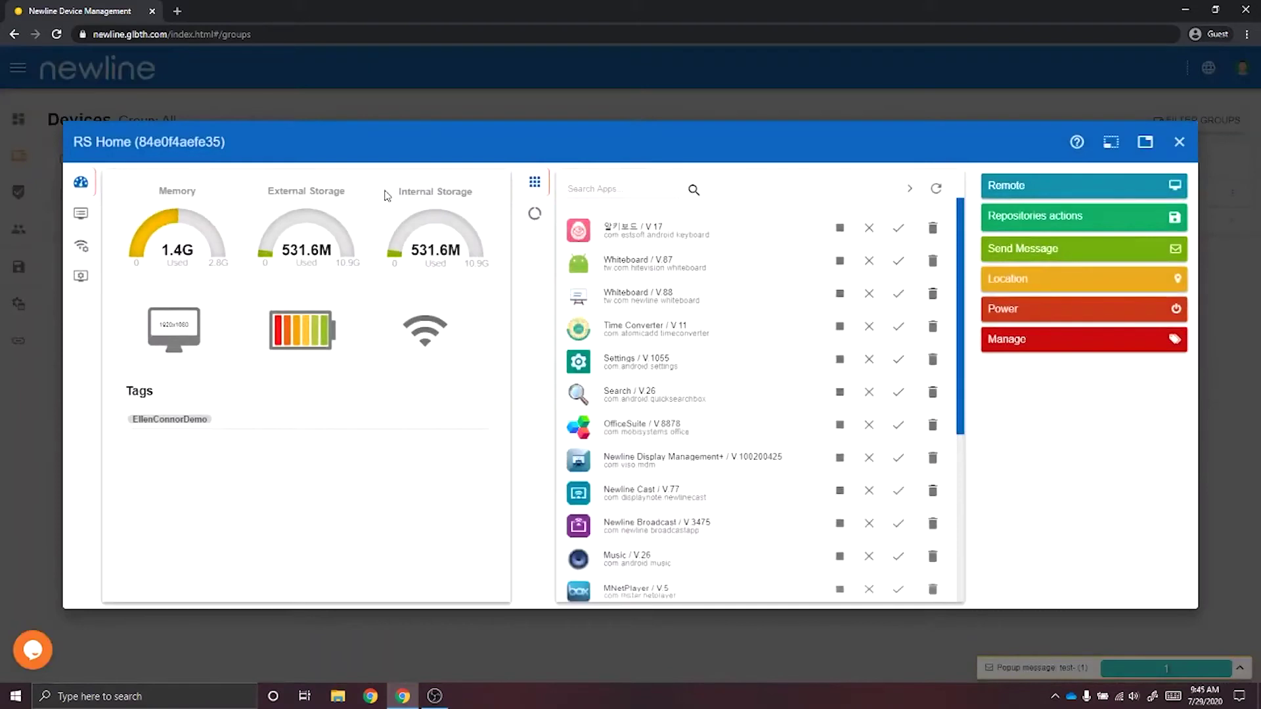
Start a remote-control session that streams RS Home's live home screen.
click(1021, 189)
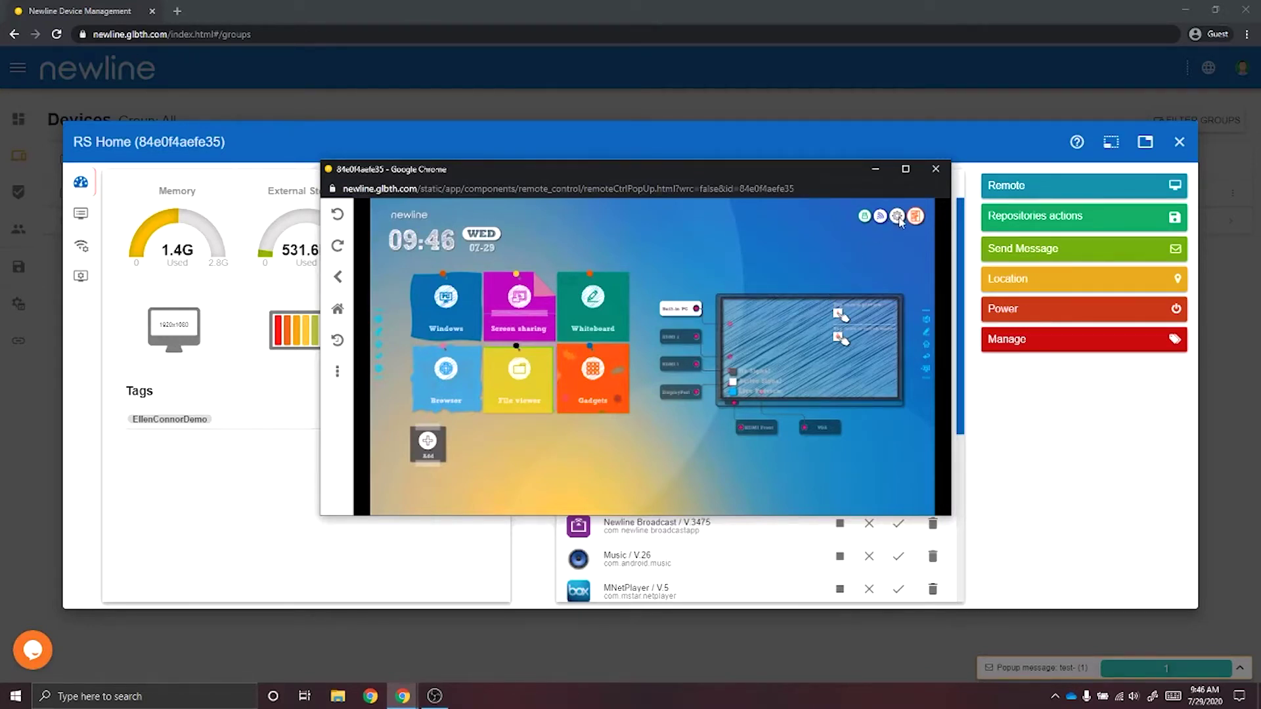
On the remote screen, go to the display's Settings and then its Whiteboard page.
click(897, 217)
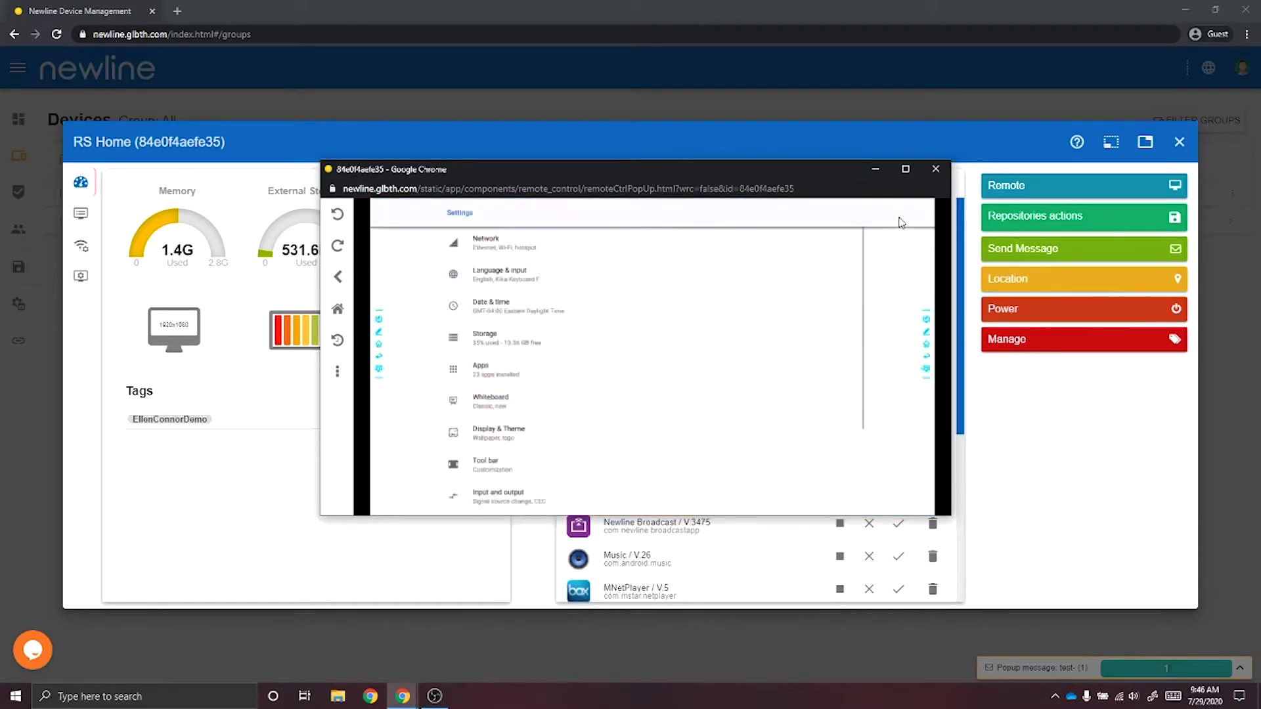
click(500, 408)
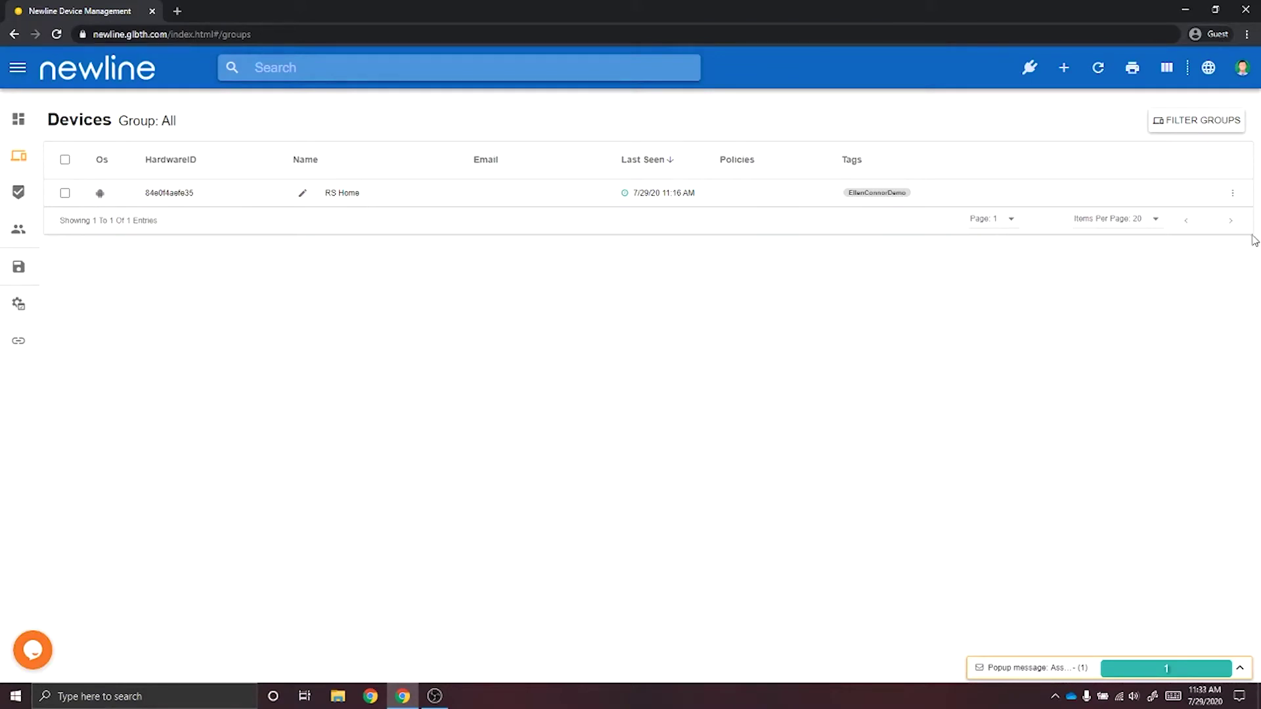
Send RS Home a popup titled 'Assembly 3 PM' with the body 'Arrive 5 minutes early'.
click(1234, 196)
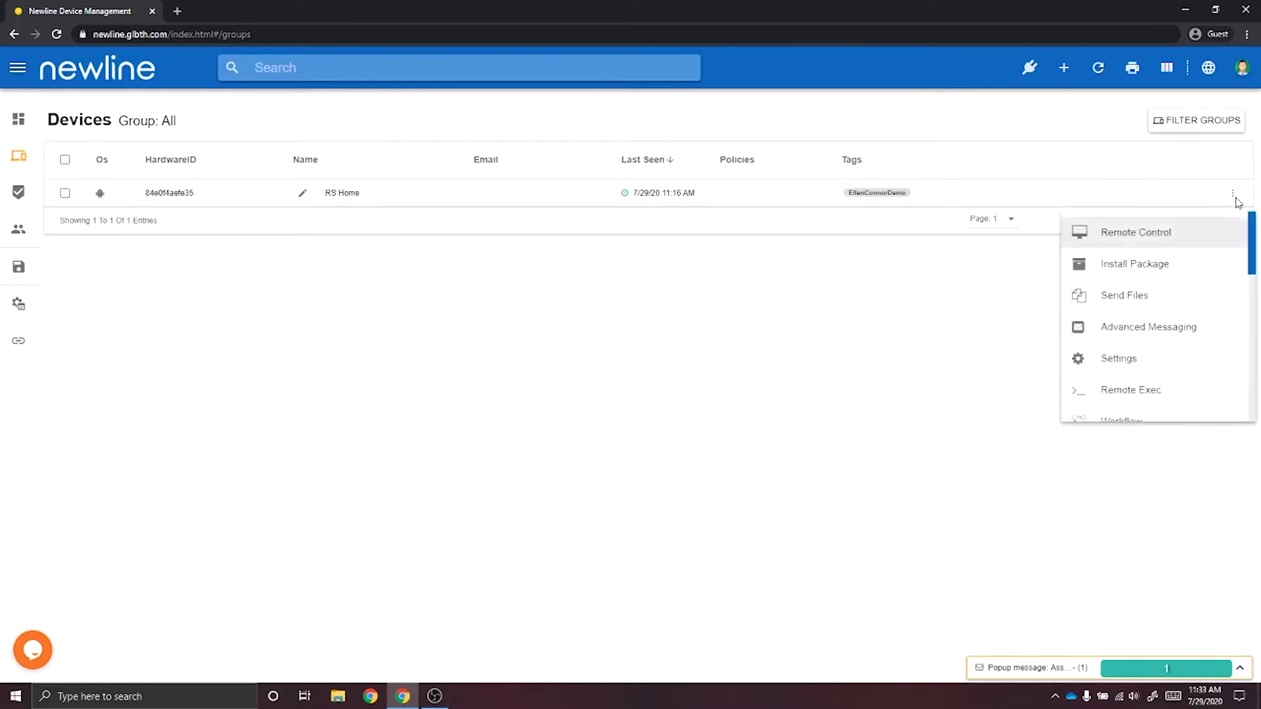
drag(1251, 247, 1247, 337)
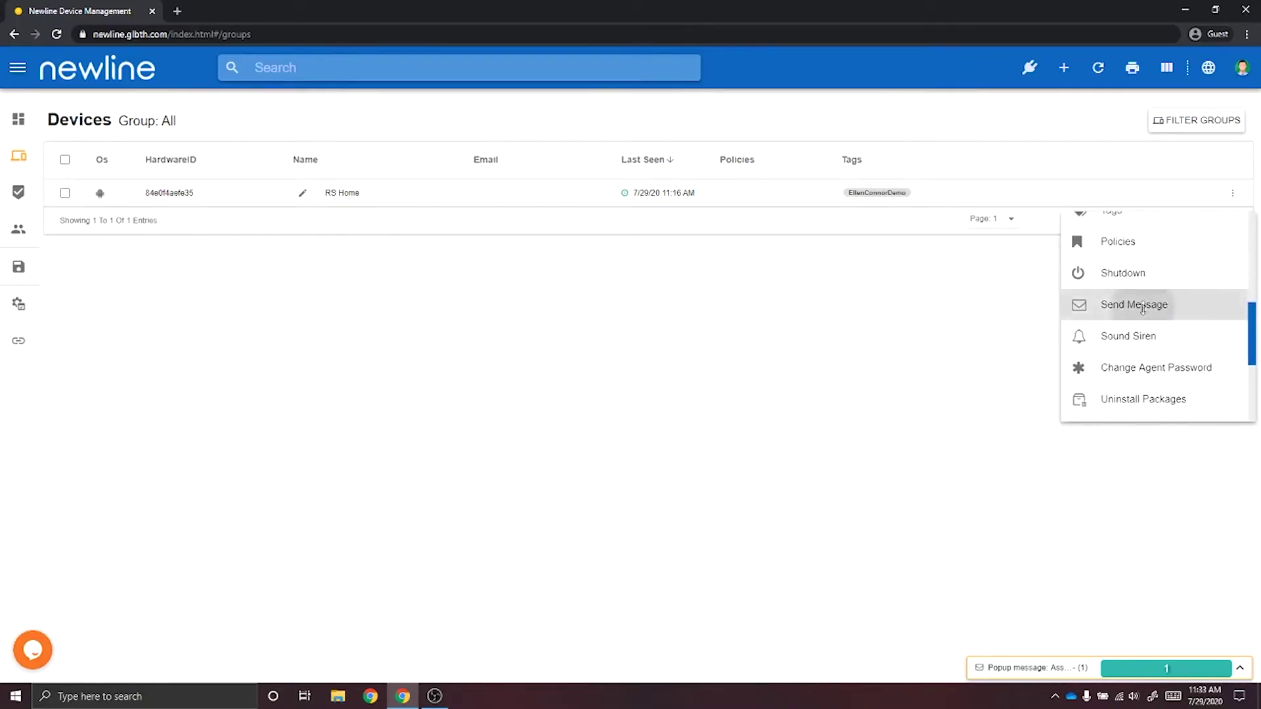
click(1143, 306)
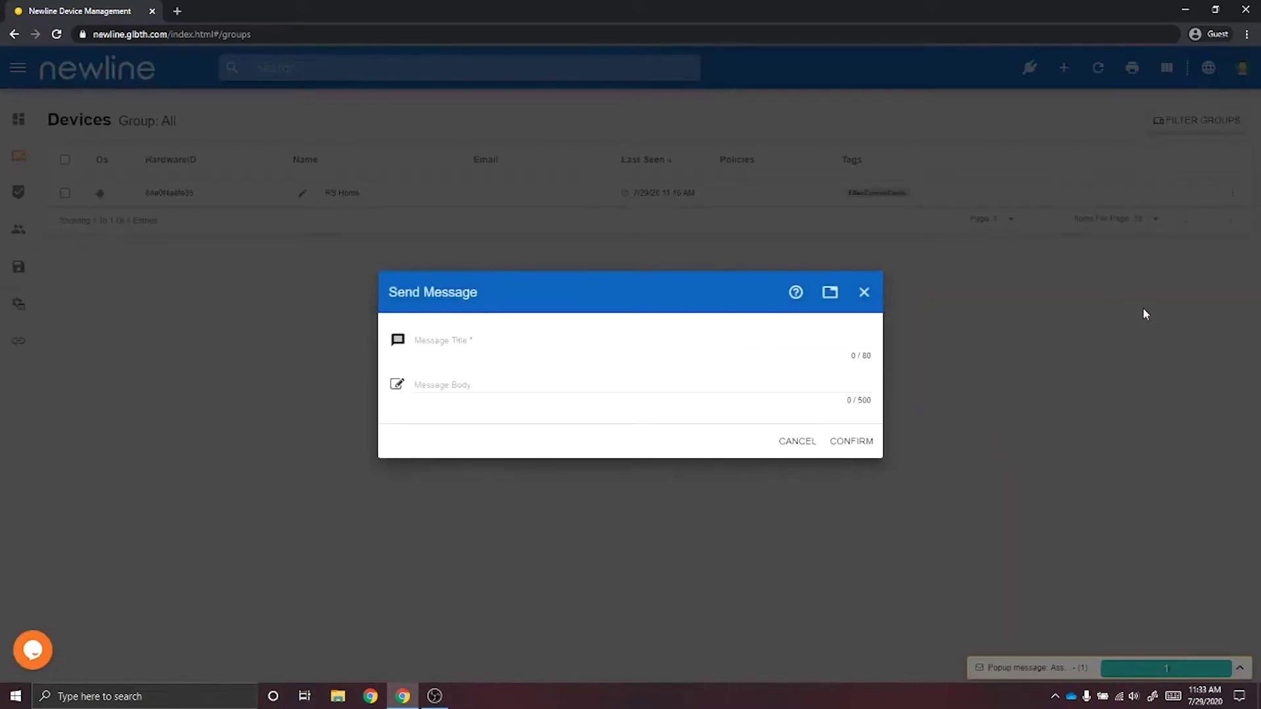
click(561, 341)
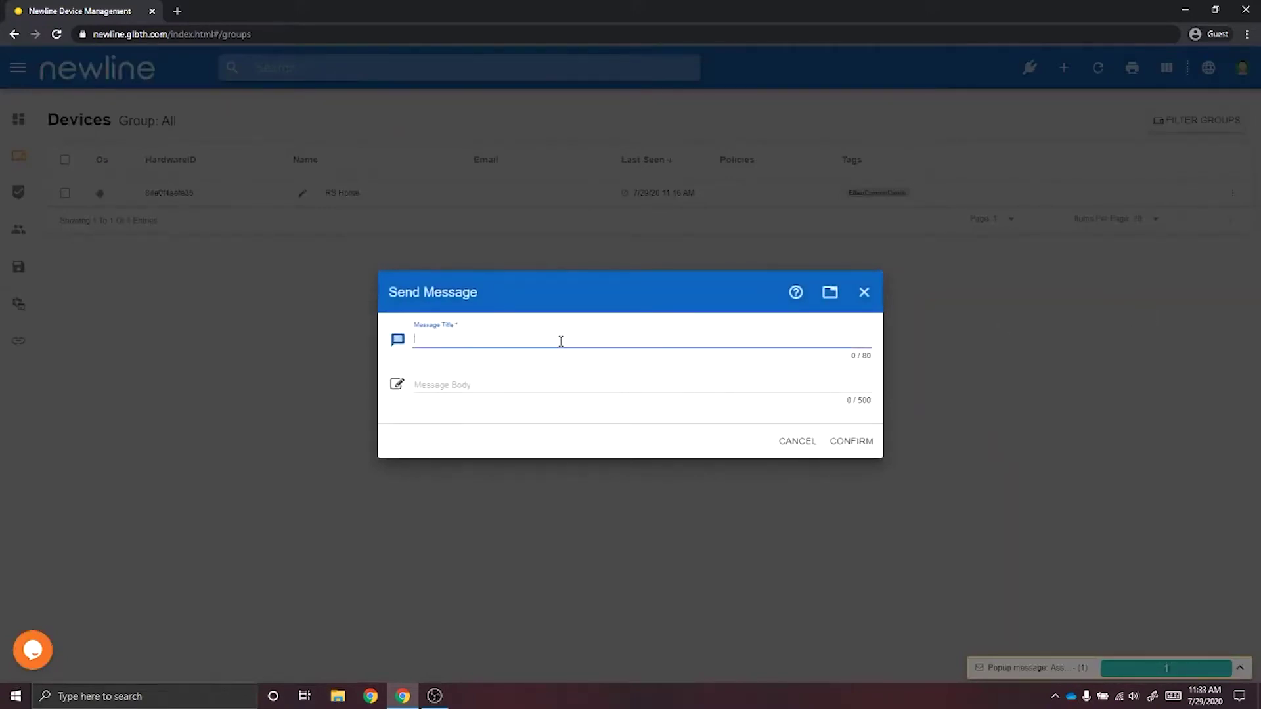
text(Assembly 3 PM)
key(Tab)
text(Arrive 5)
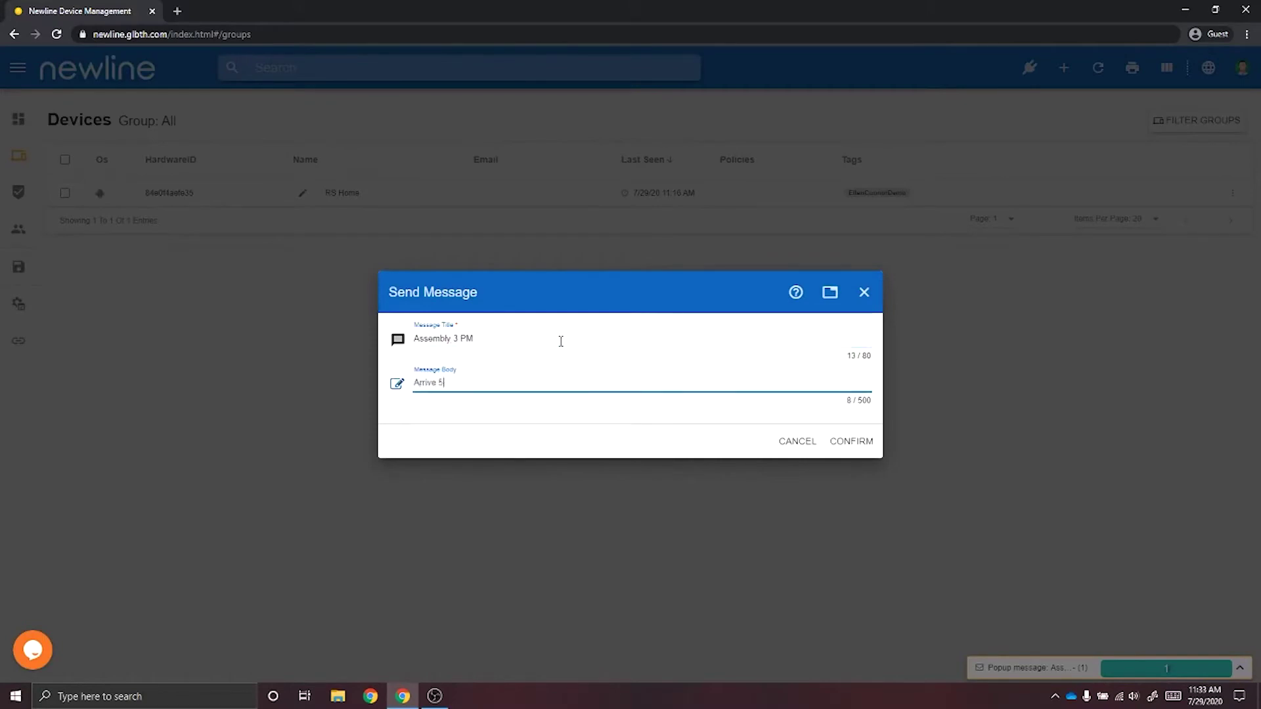
text( minutes early)
click(868, 443)
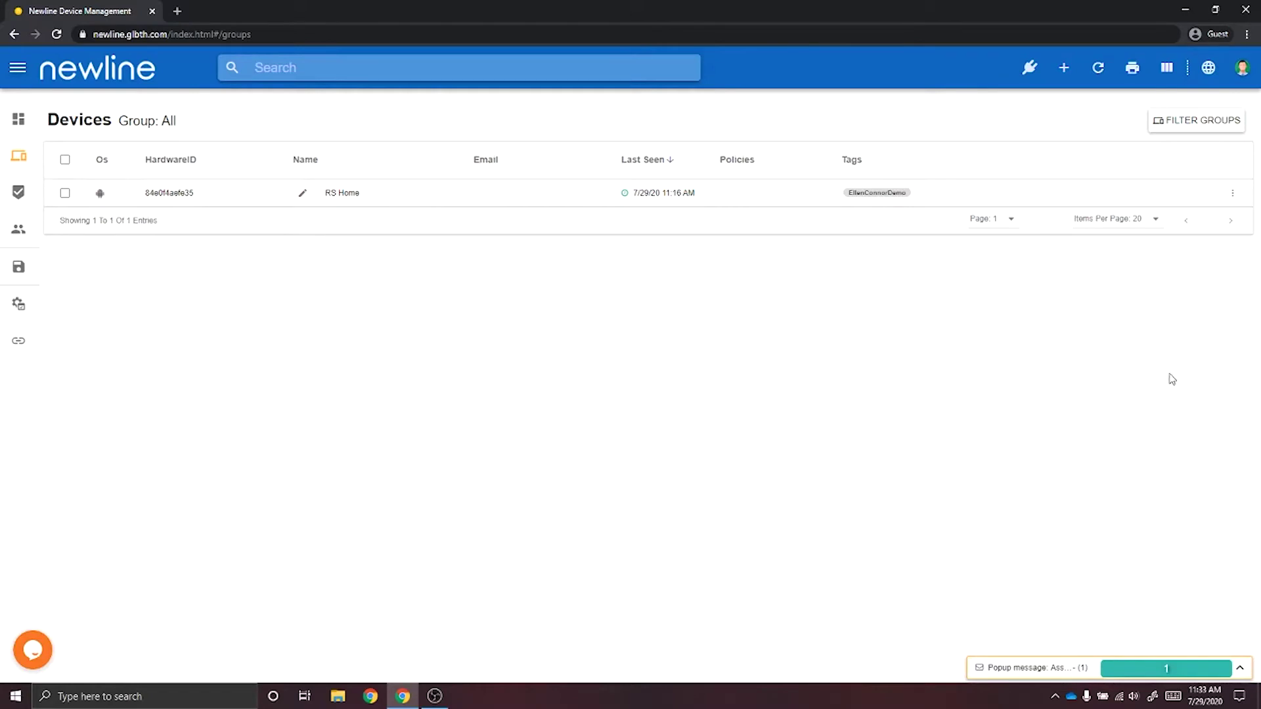
click(1232, 194)
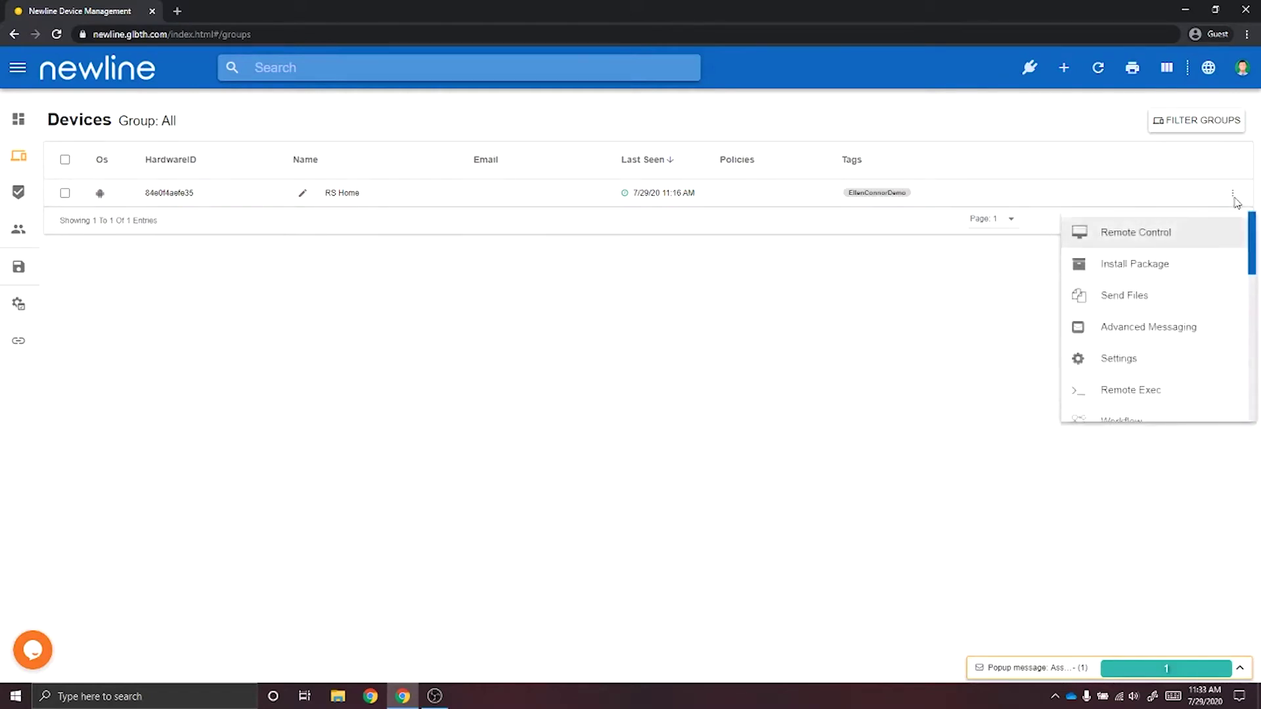
Create a new advanced message named 'Fire Escape Plan Building 1'.
click(1161, 333)
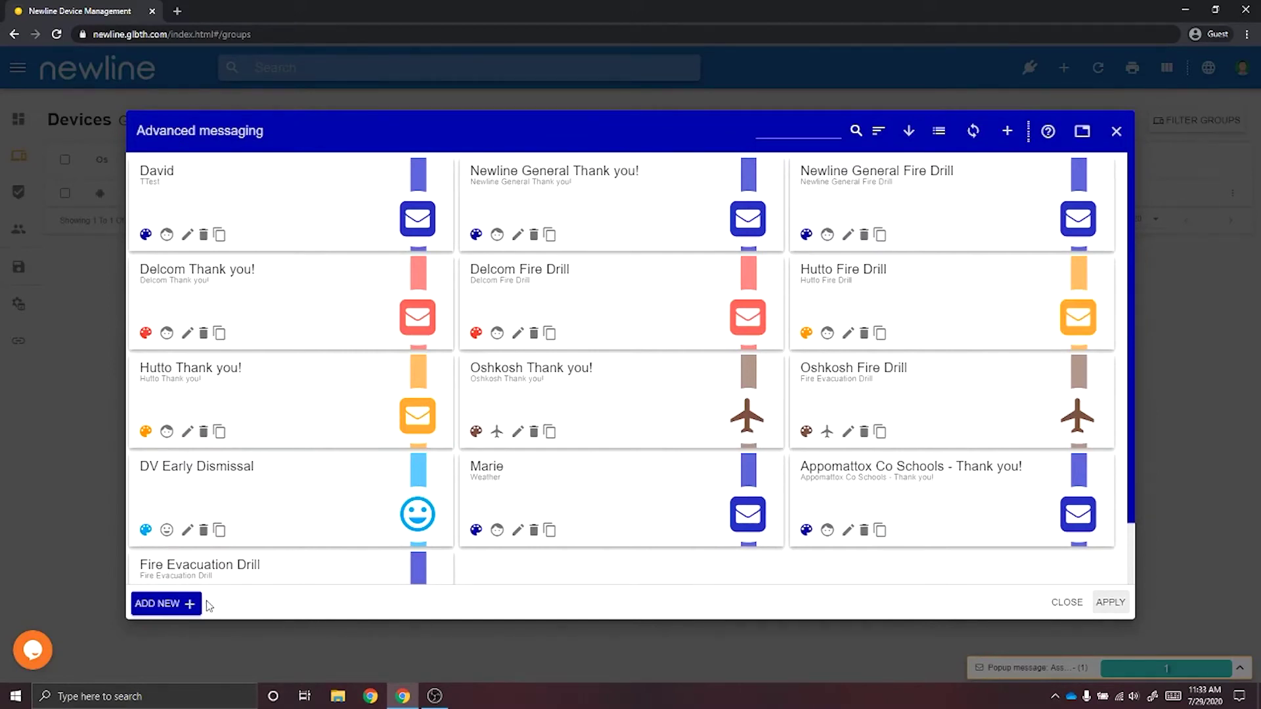
click(188, 604)
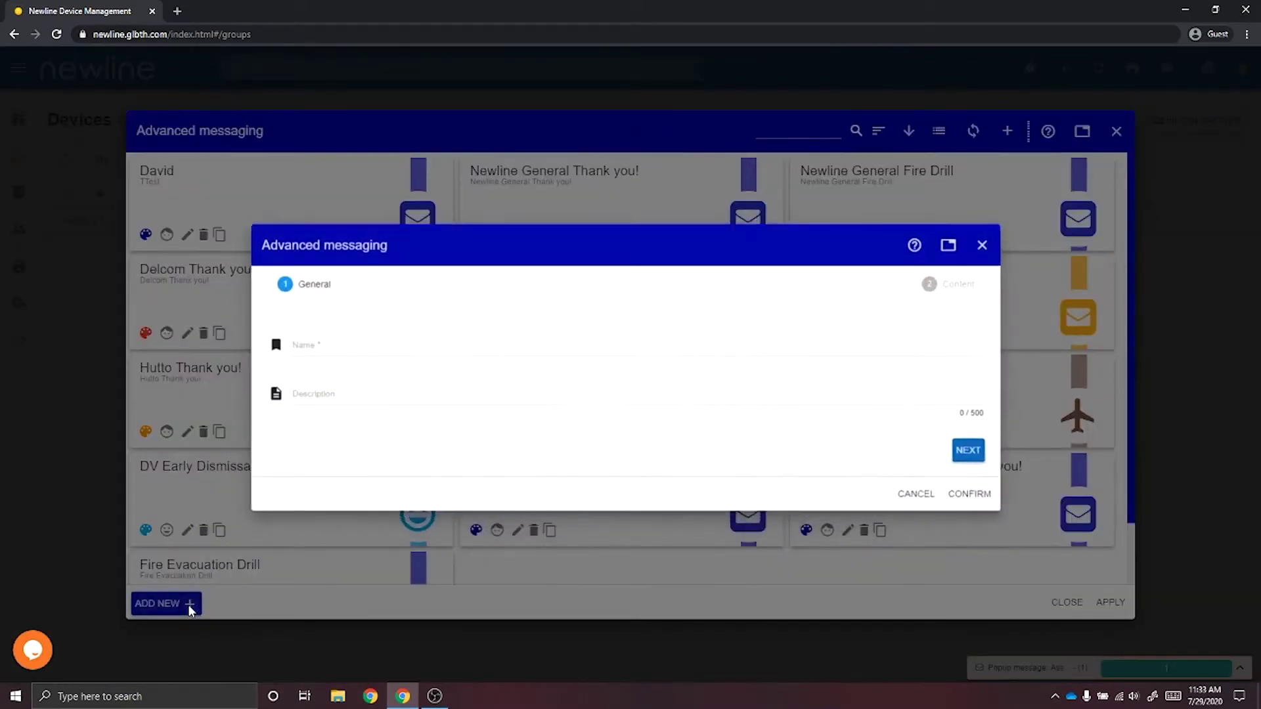
click(370, 349)
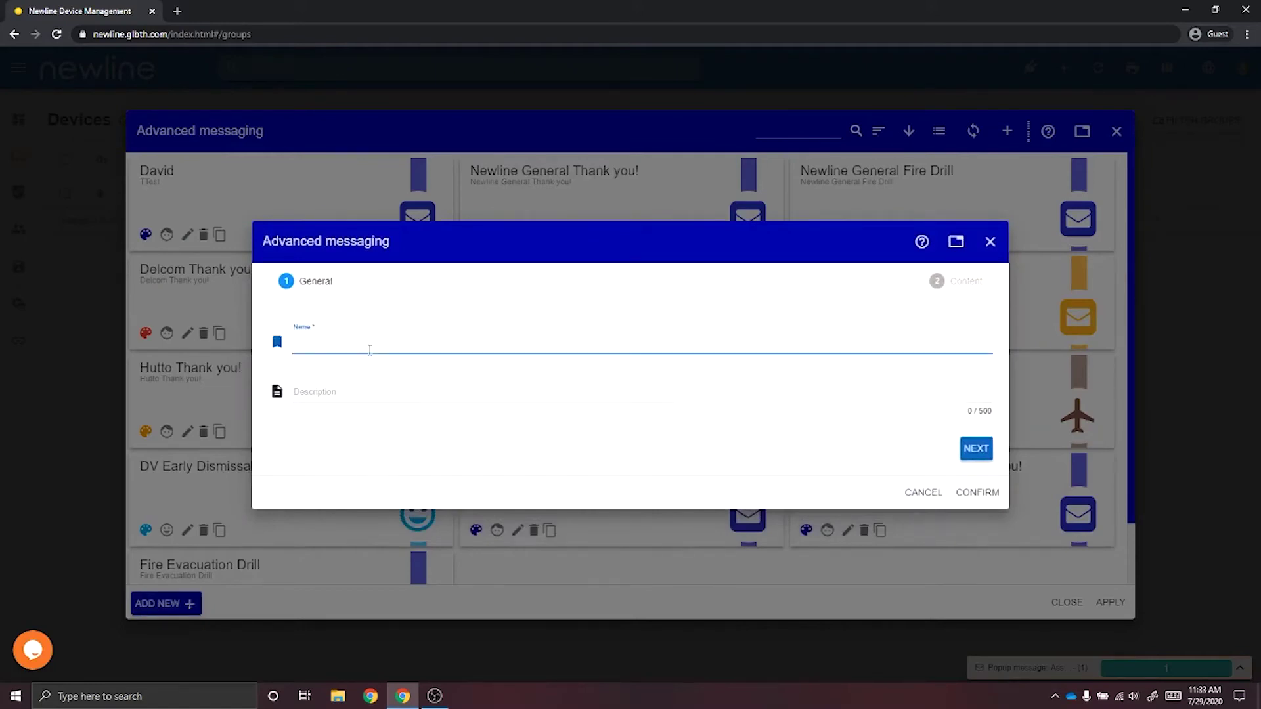
text(Fi)
key(BackSpace)
key(BackSpace)
text(Fir)
key(BackSpace)
key(BackSpace)
key(BackSpace)
text(Fire Escape Plan Building 1)
click(976, 448)
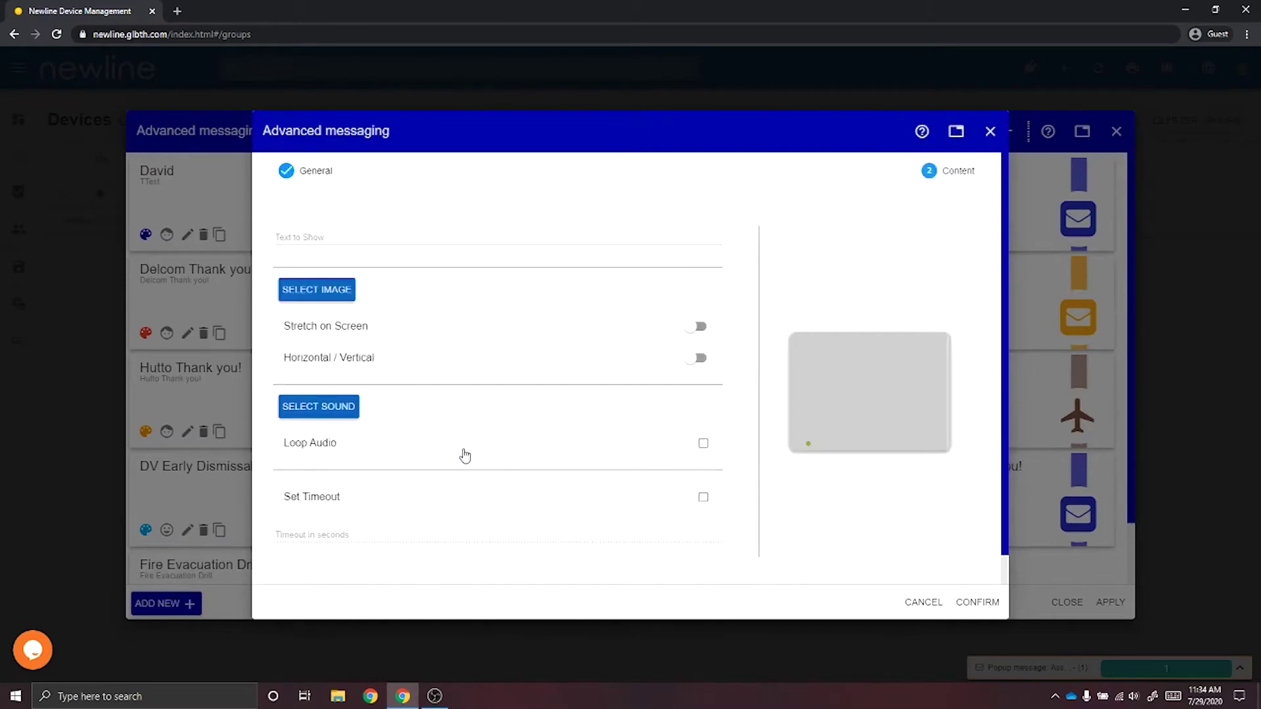
Set the message's Text to Show to 'Form a line' and bring up the image assets.
click(378, 239)
text(Form a line)
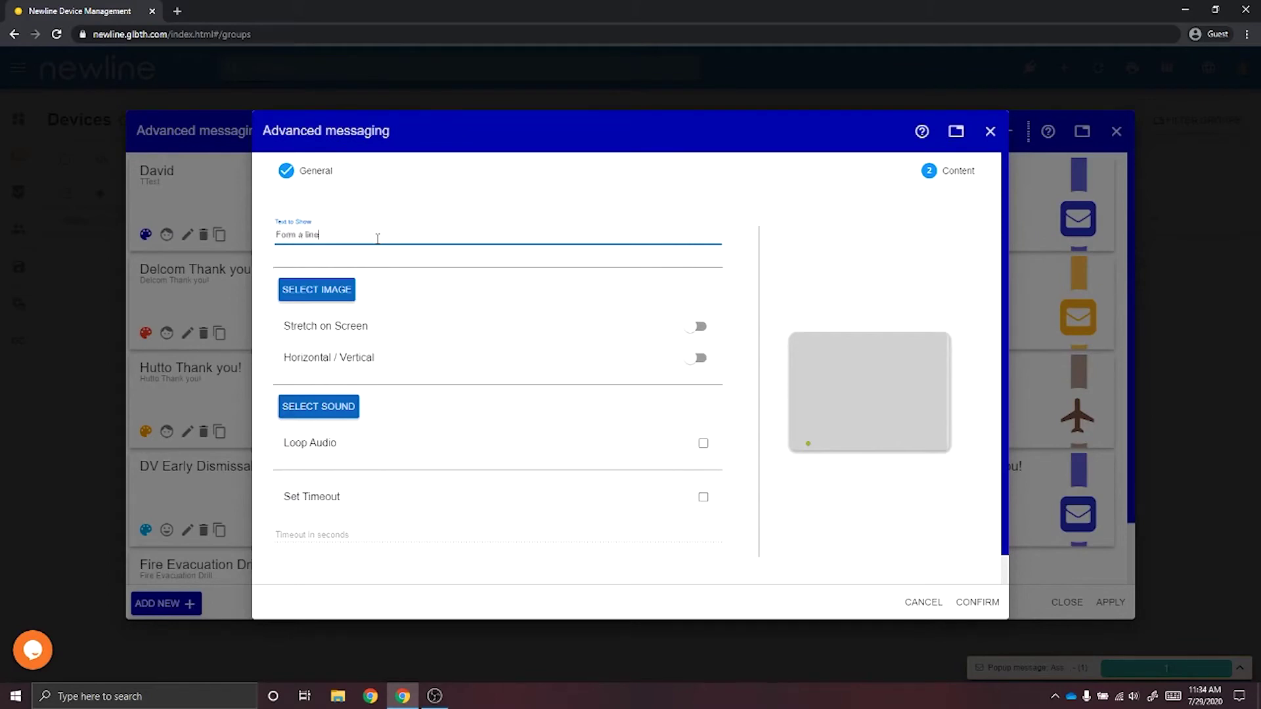
click(316, 291)
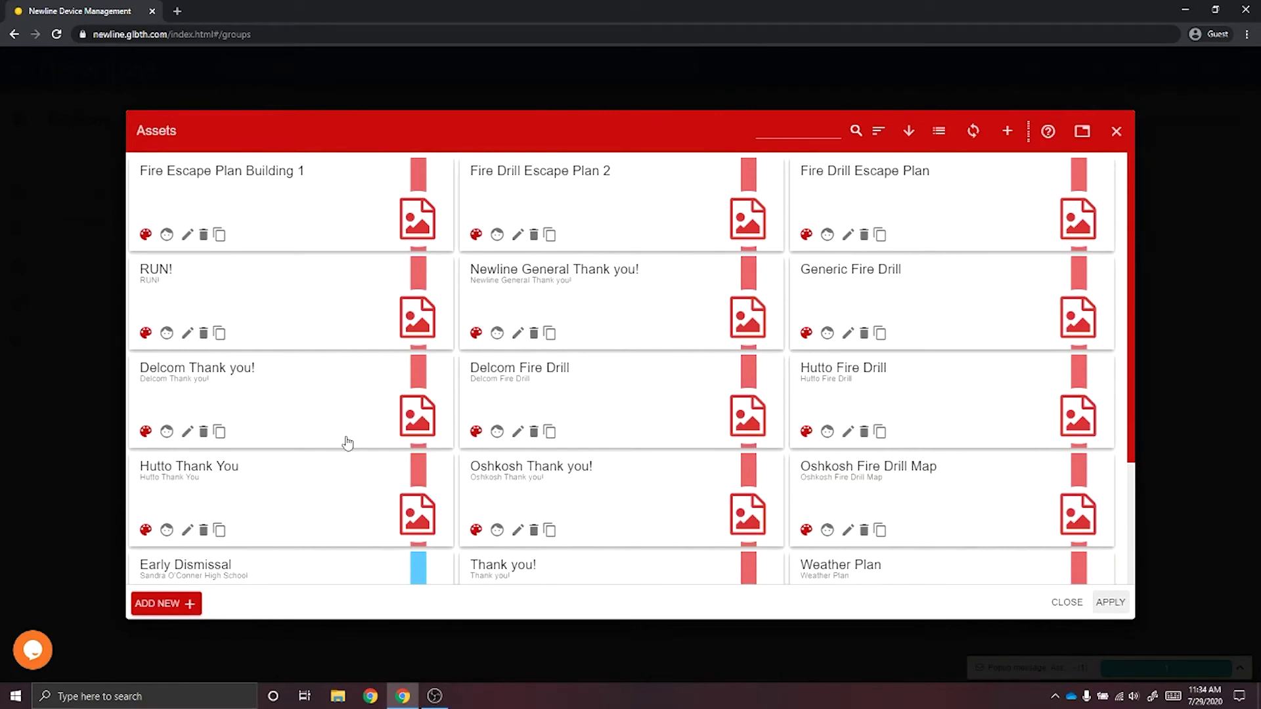
Upload the Fire Drill Escape Plan picture as image asset 'Building 1' and apply it to the message.
click(195, 606)
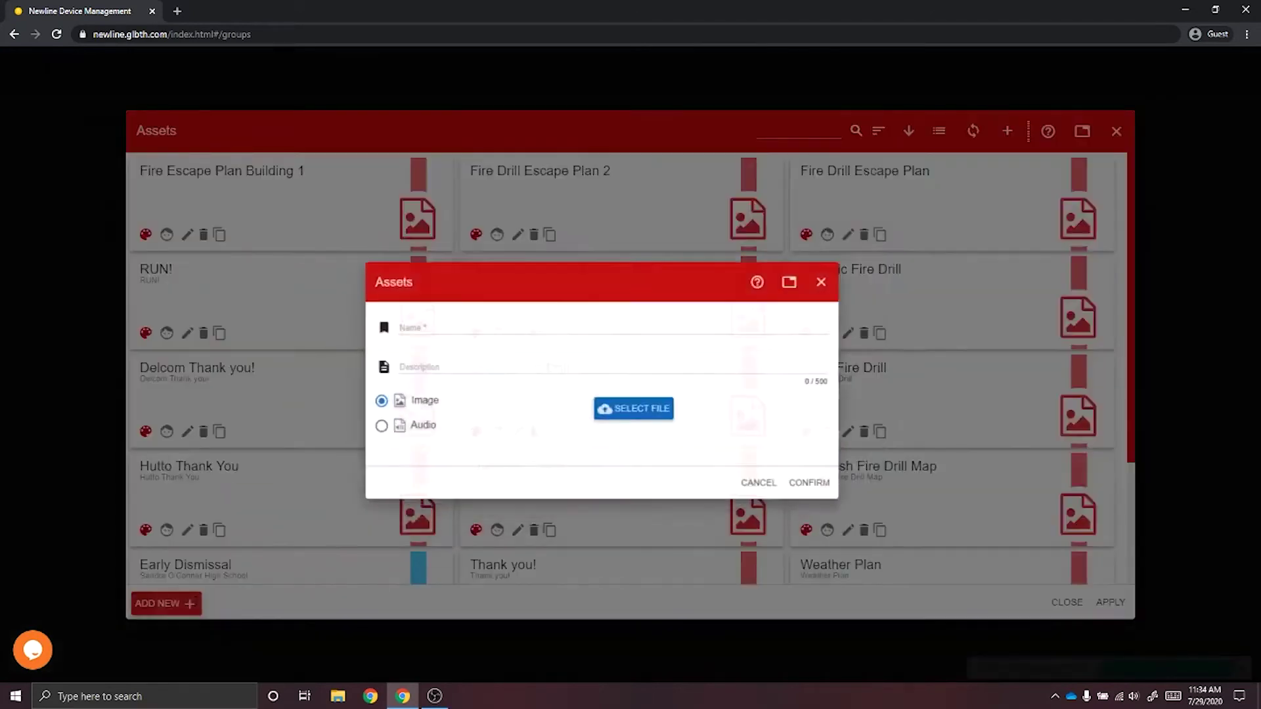
click(467, 306)
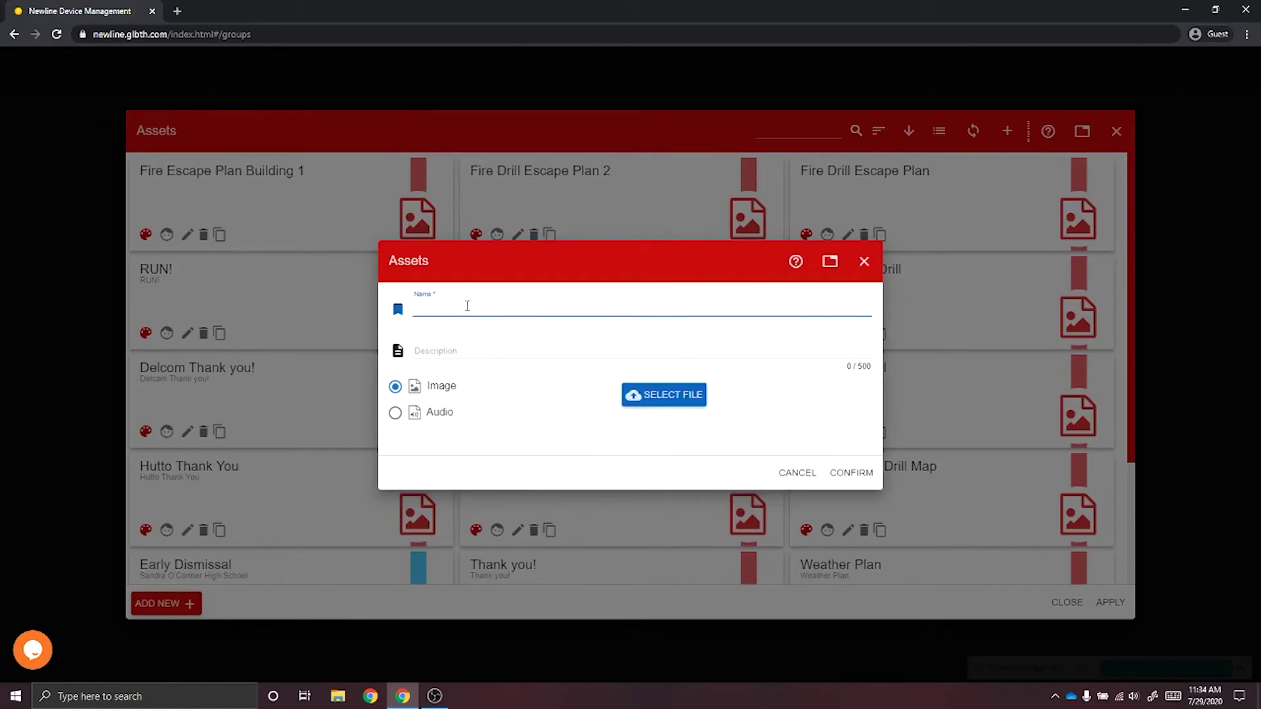
text(Building 1)
click(658, 394)
click(561, 221)
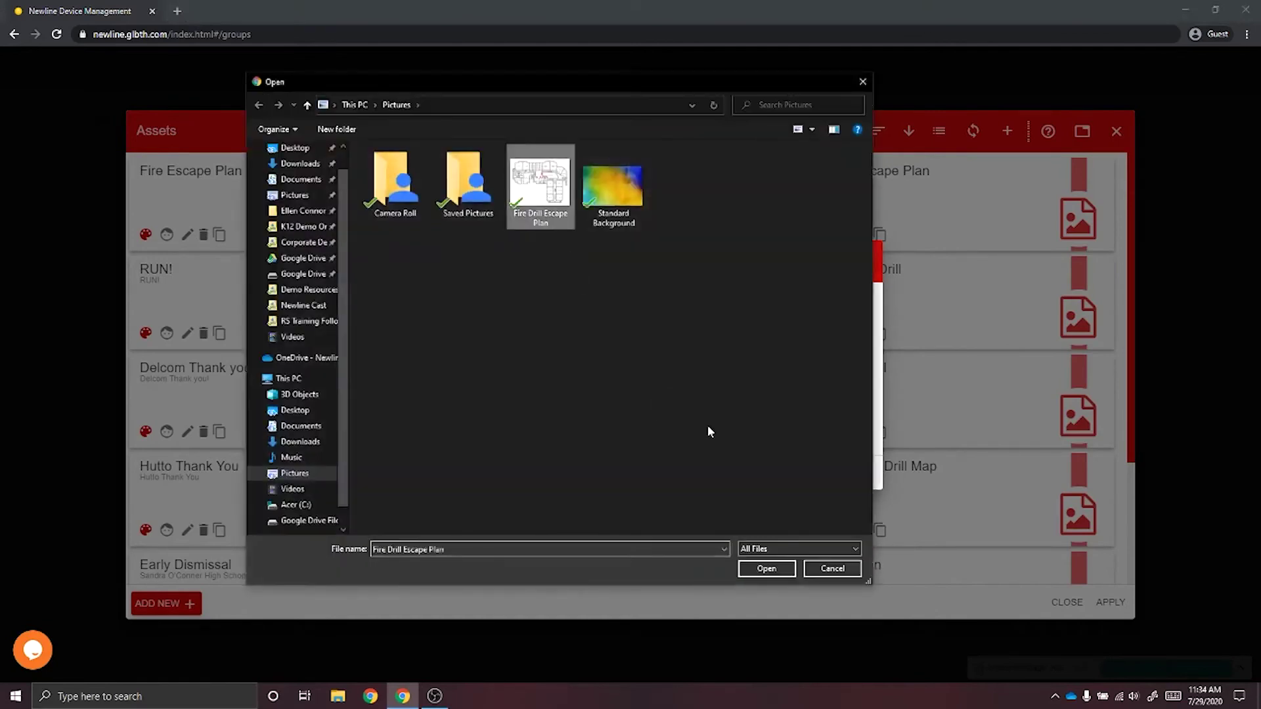
click(762, 568)
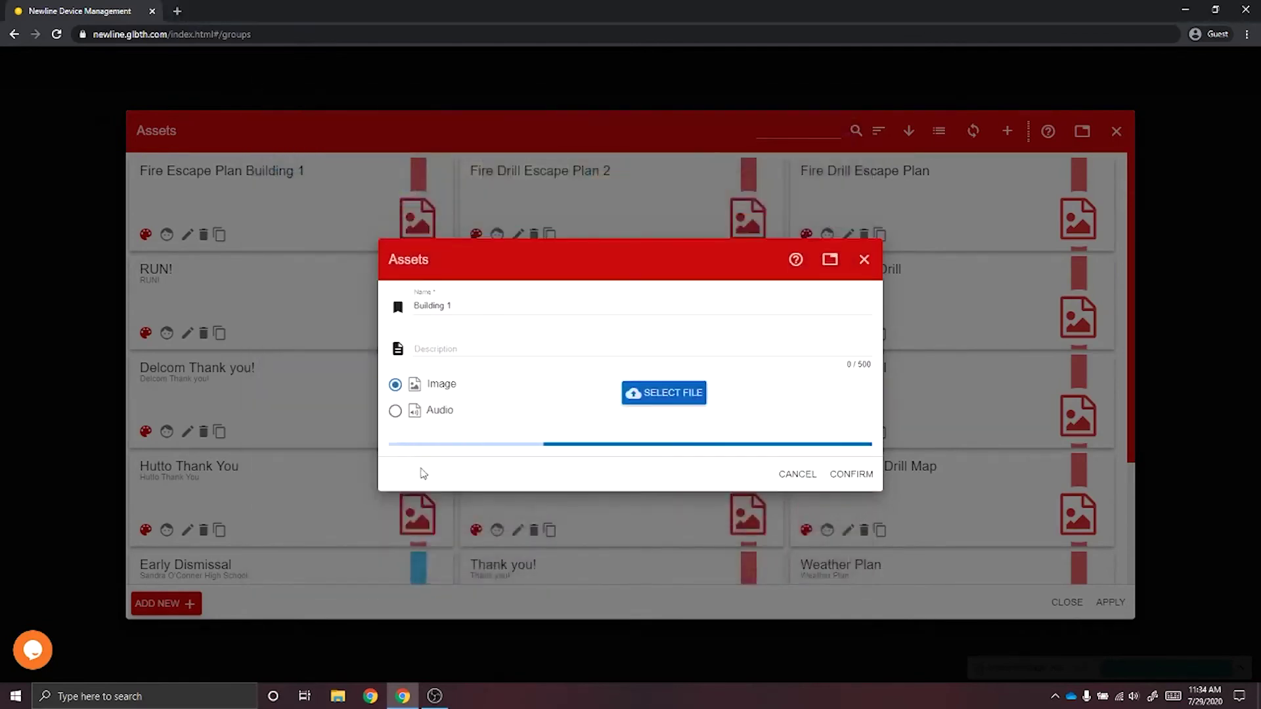
click(395, 414)
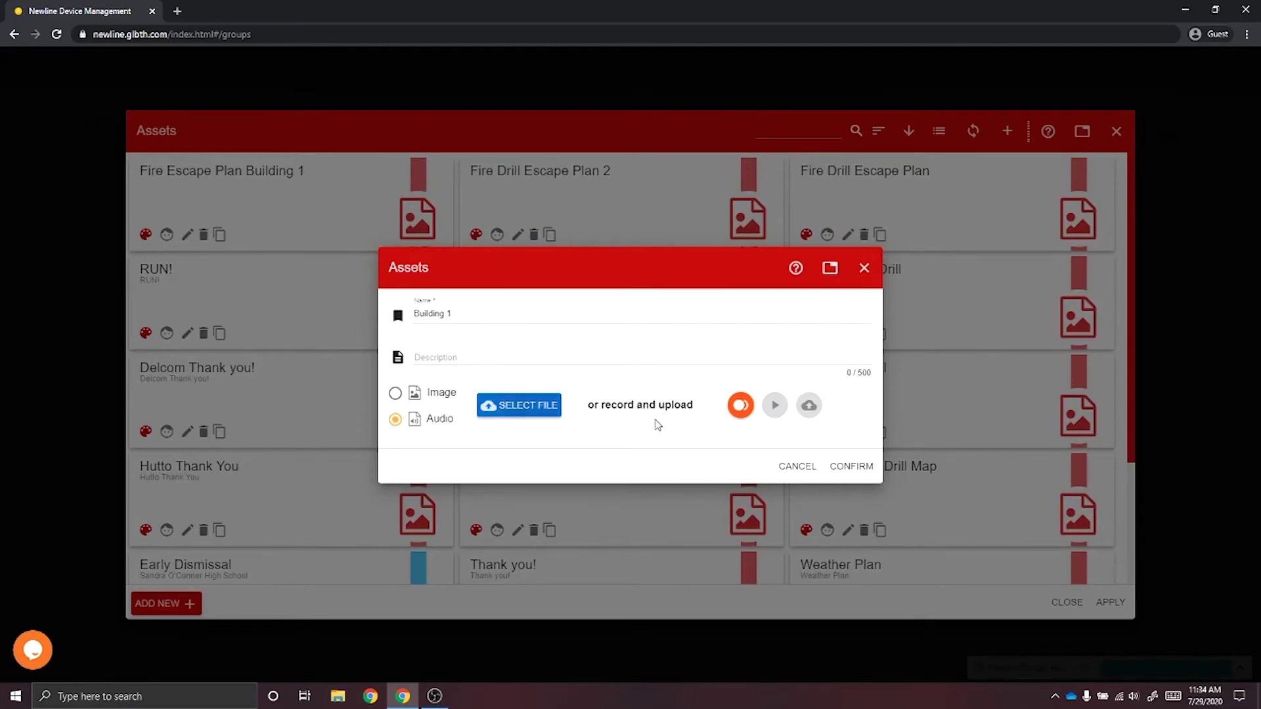
click(396, 394)
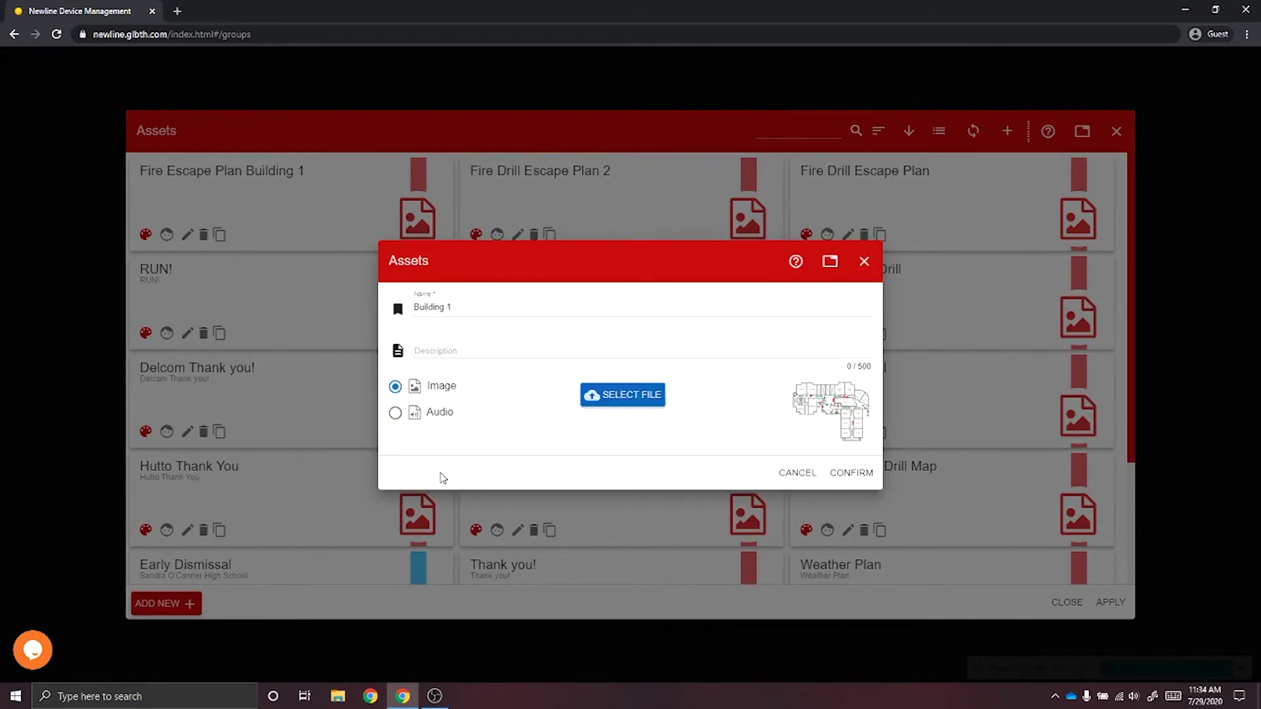
click(854, 478)
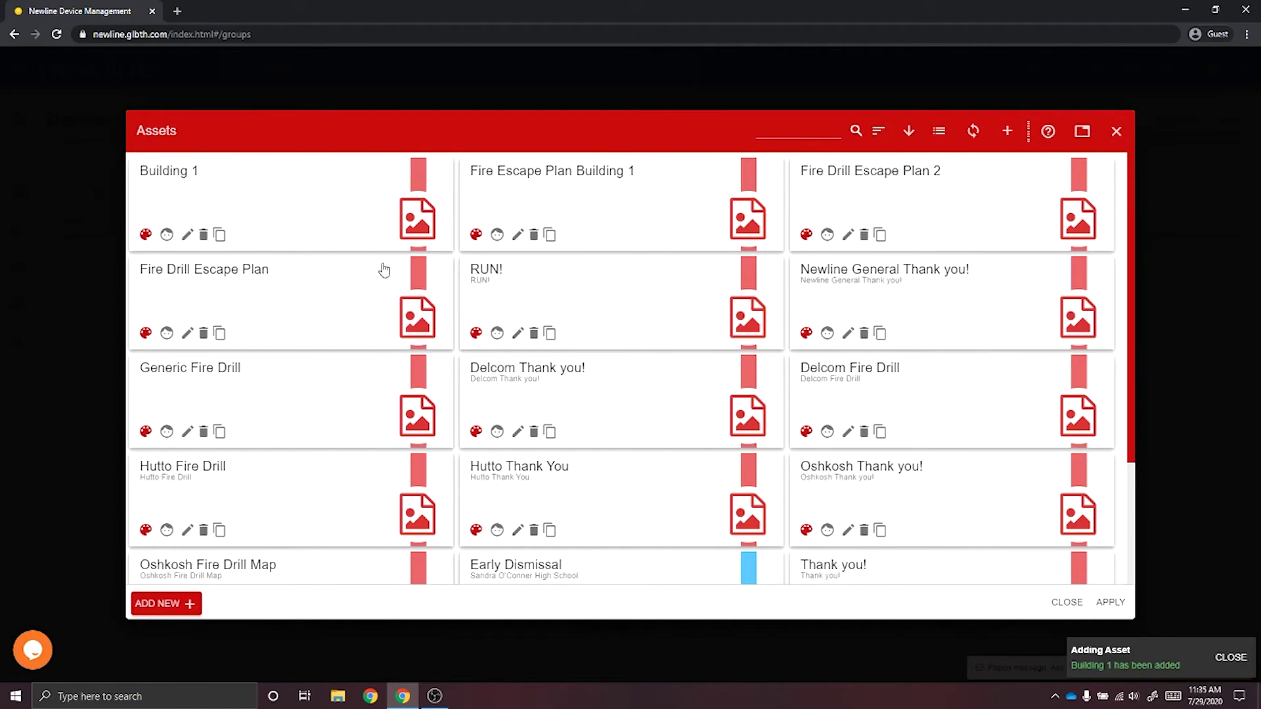
click(333, 203)
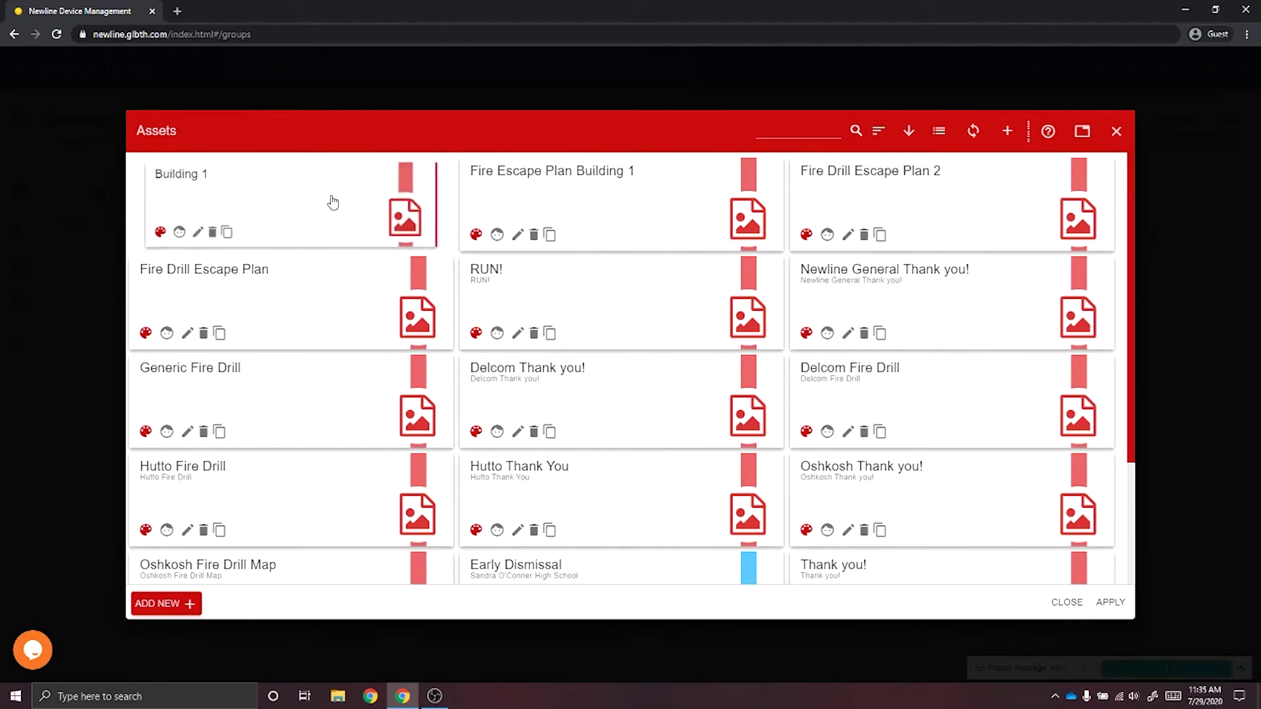
click(1122, 611)
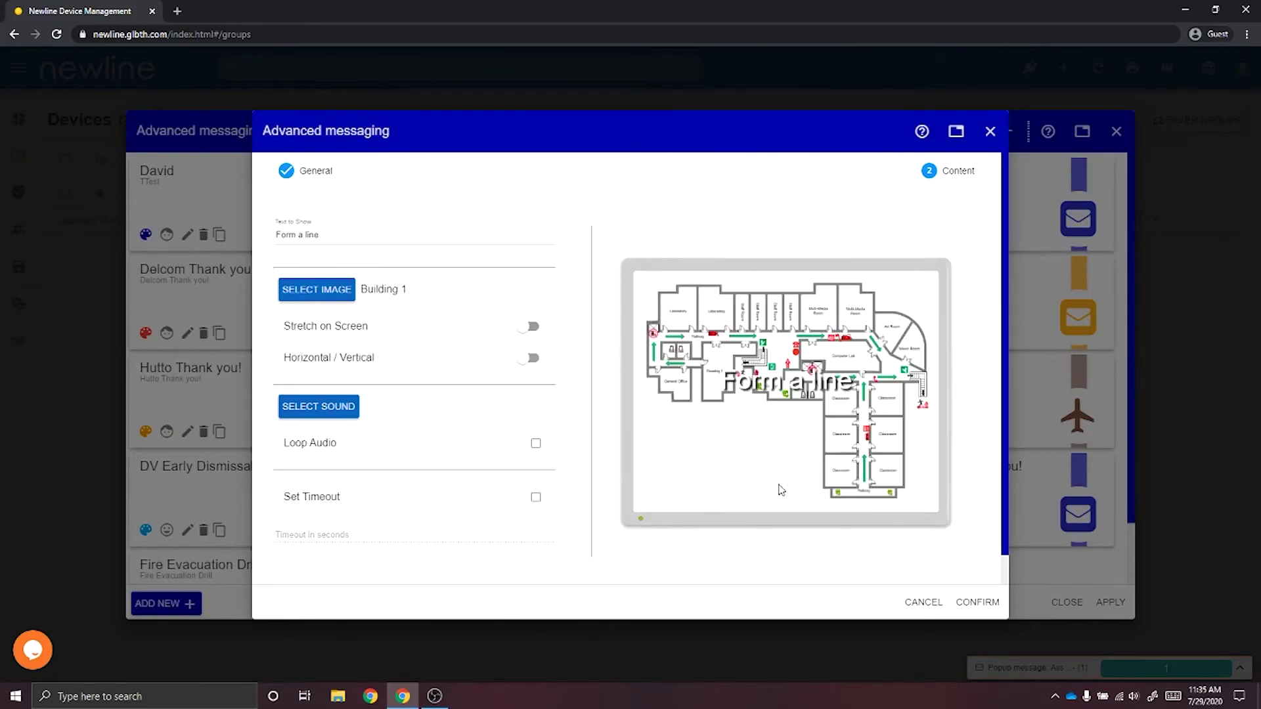
click(335, 412)
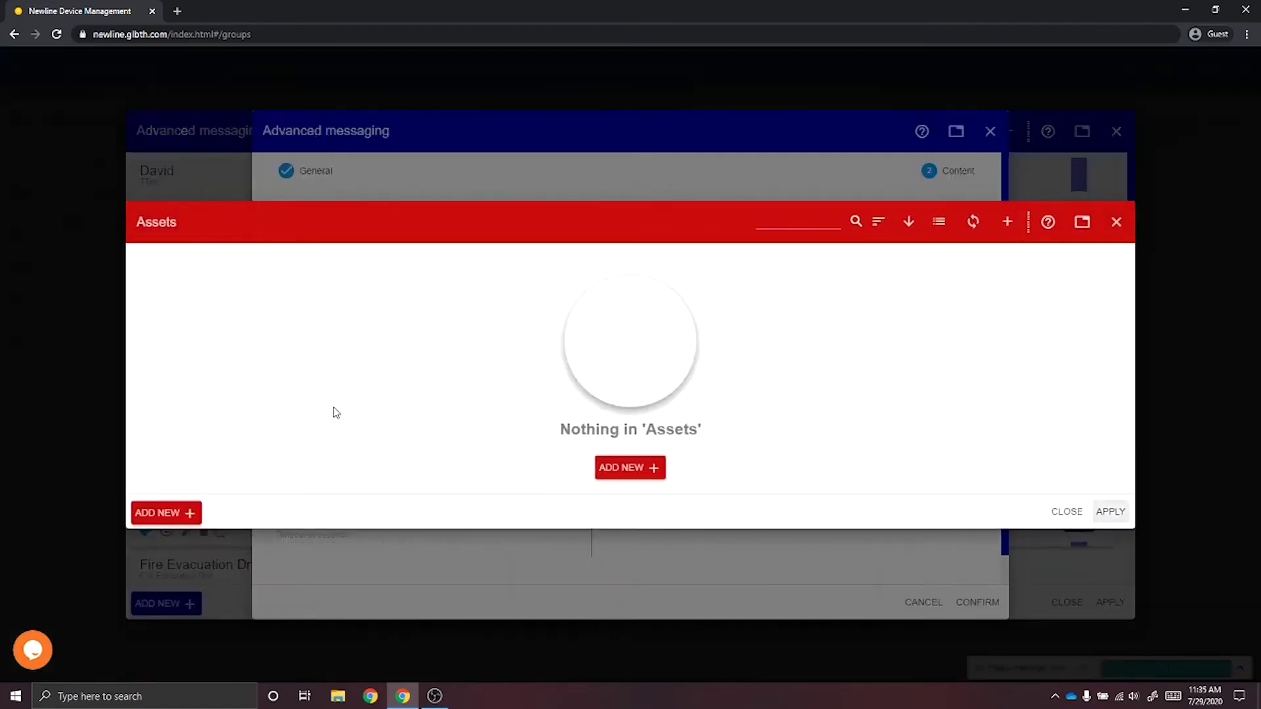
click(652, 471)
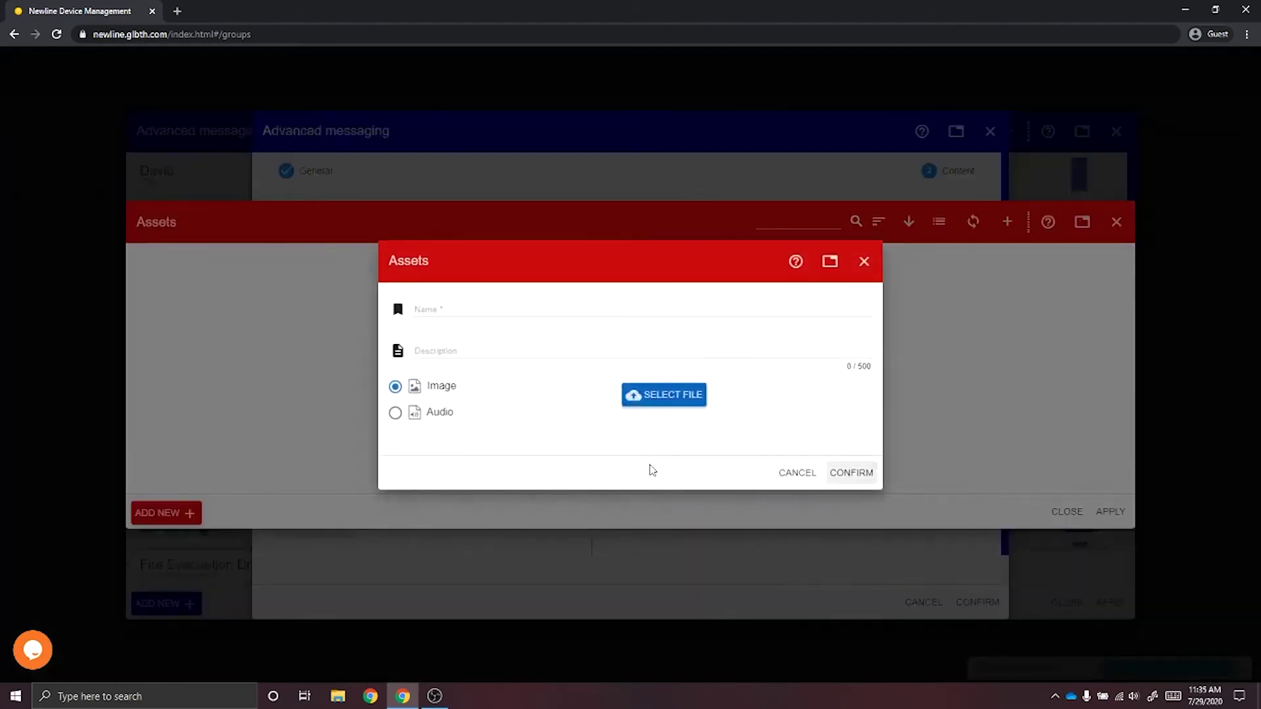
click(395, 413)
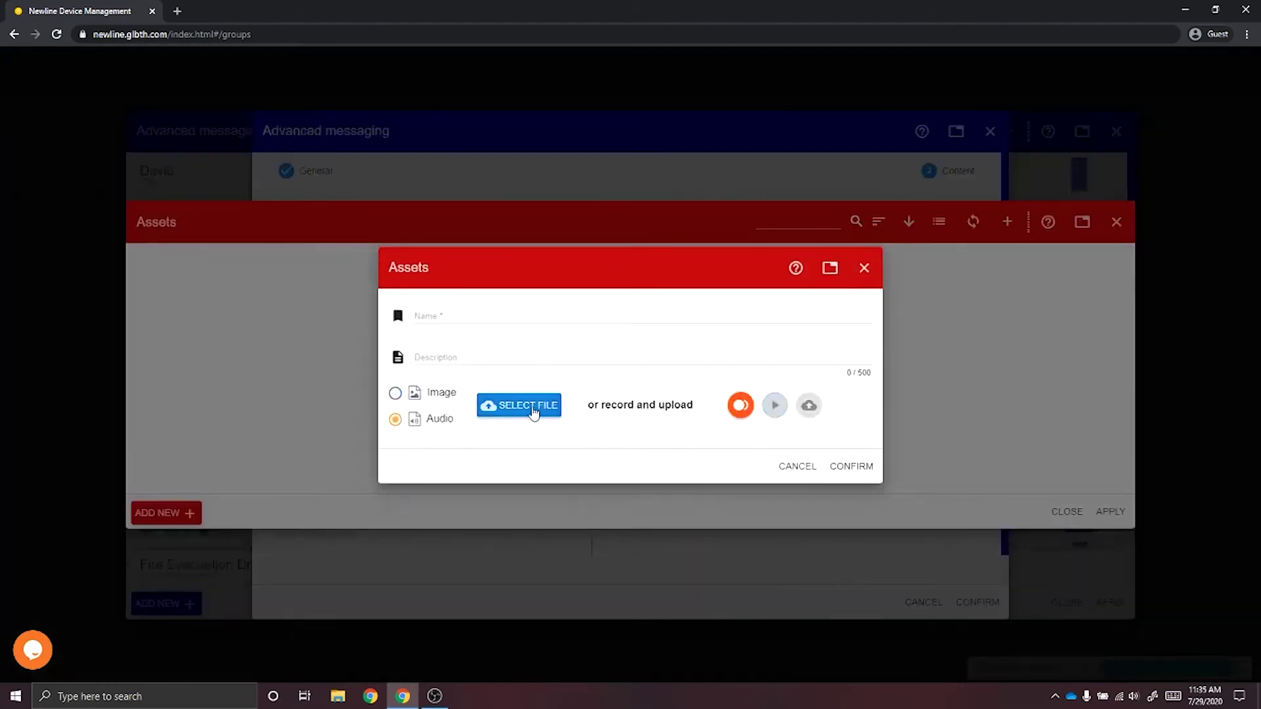
click(854, 474)
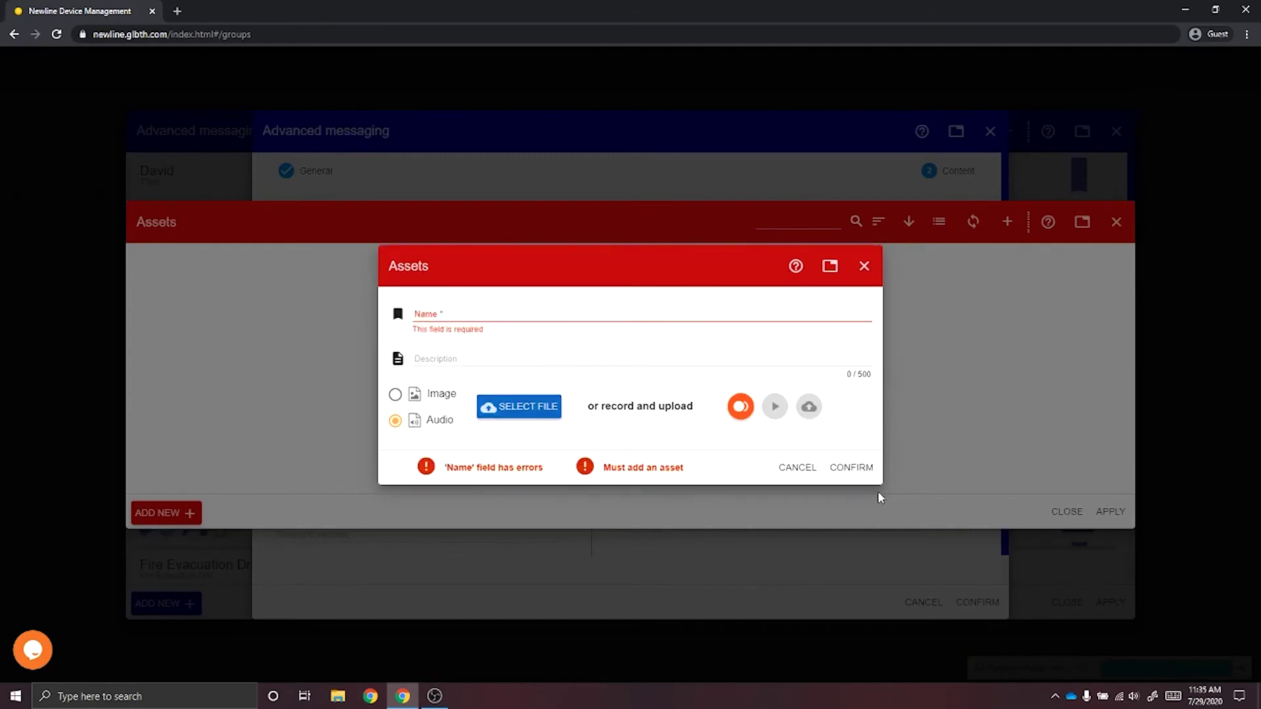
click(863, 279)
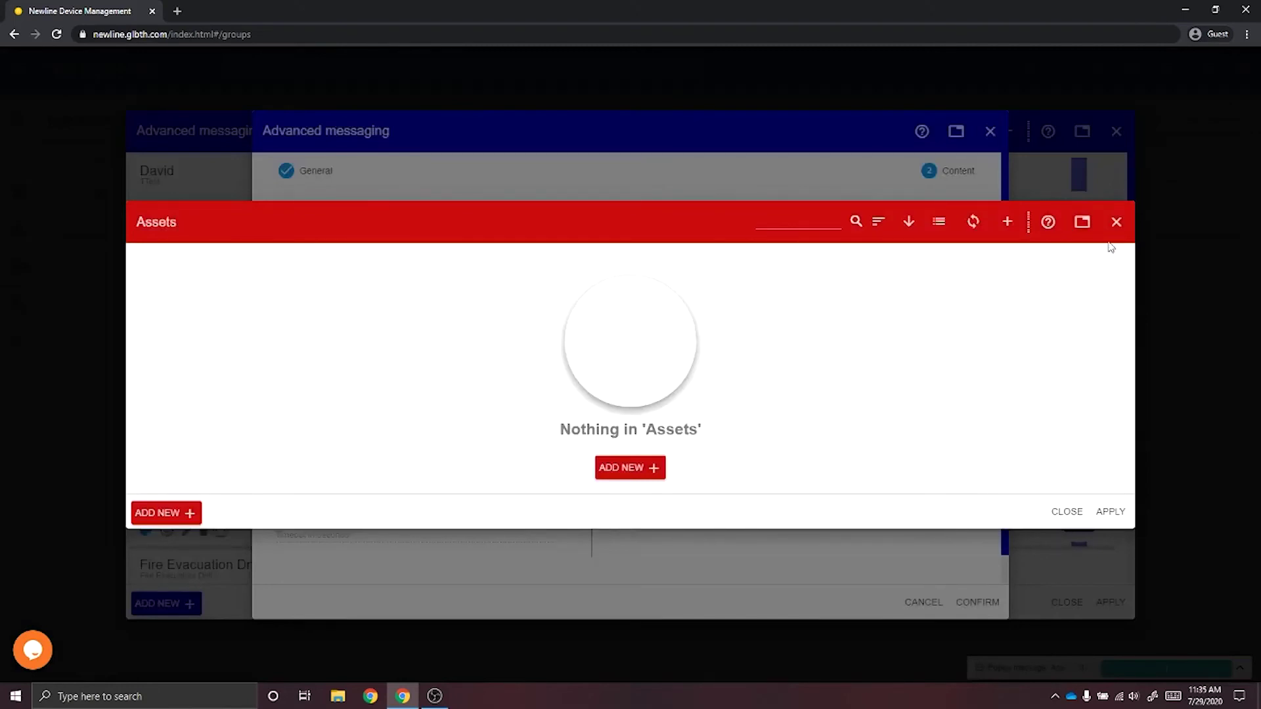
click(1116, 223)
scroll(515, 510, down, 1)
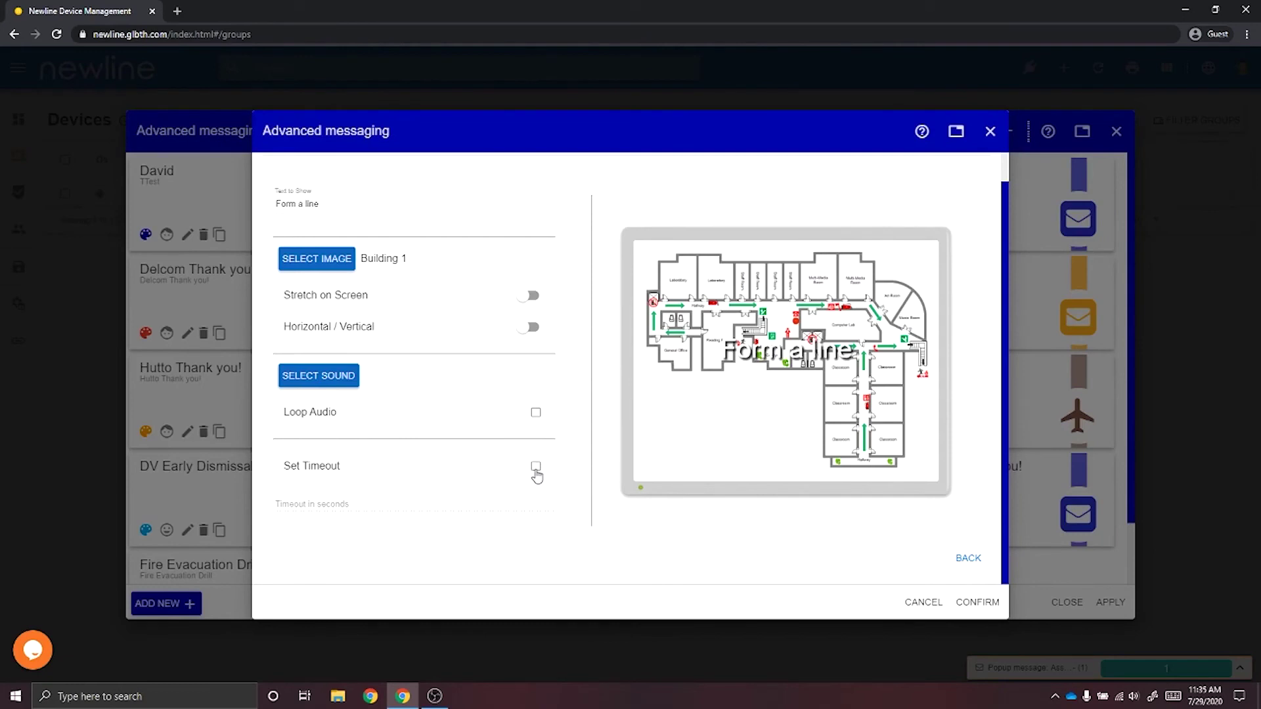
Enable Set Timeout and Loop Audio, save the message, then send Fire Escape Plan Building 1 to the display.
click(536, 468)
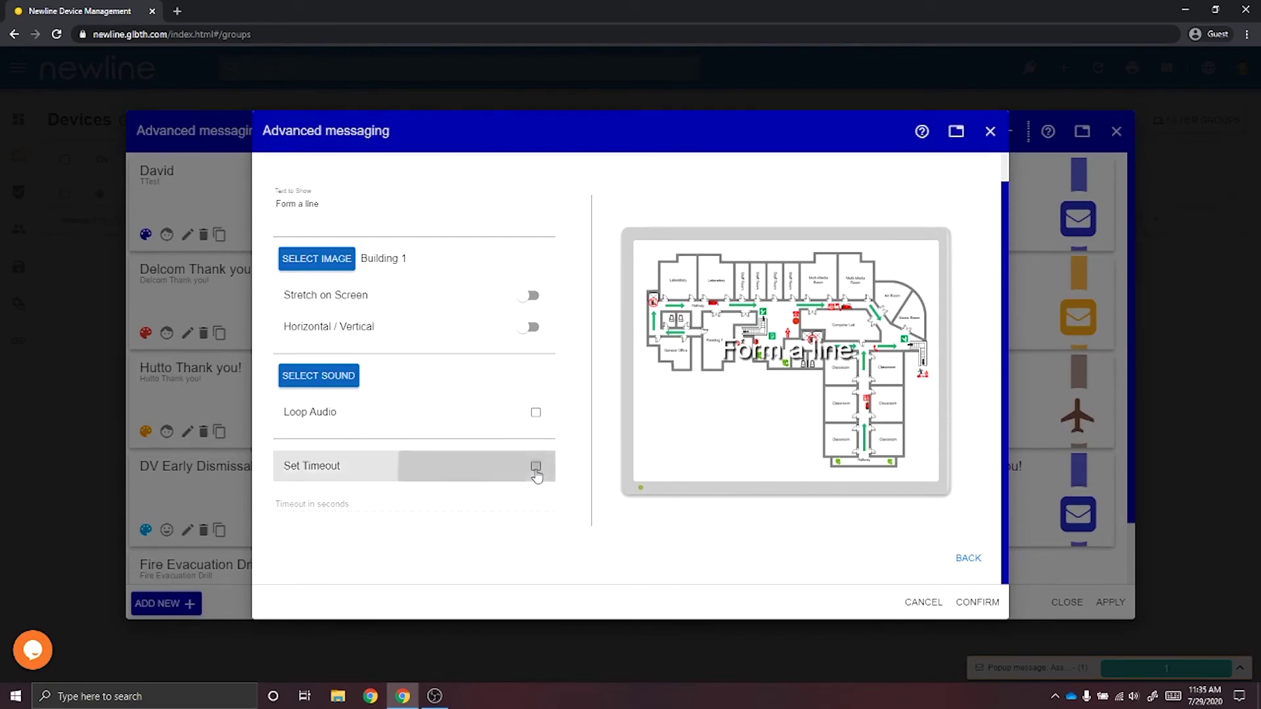
click(536, 414)
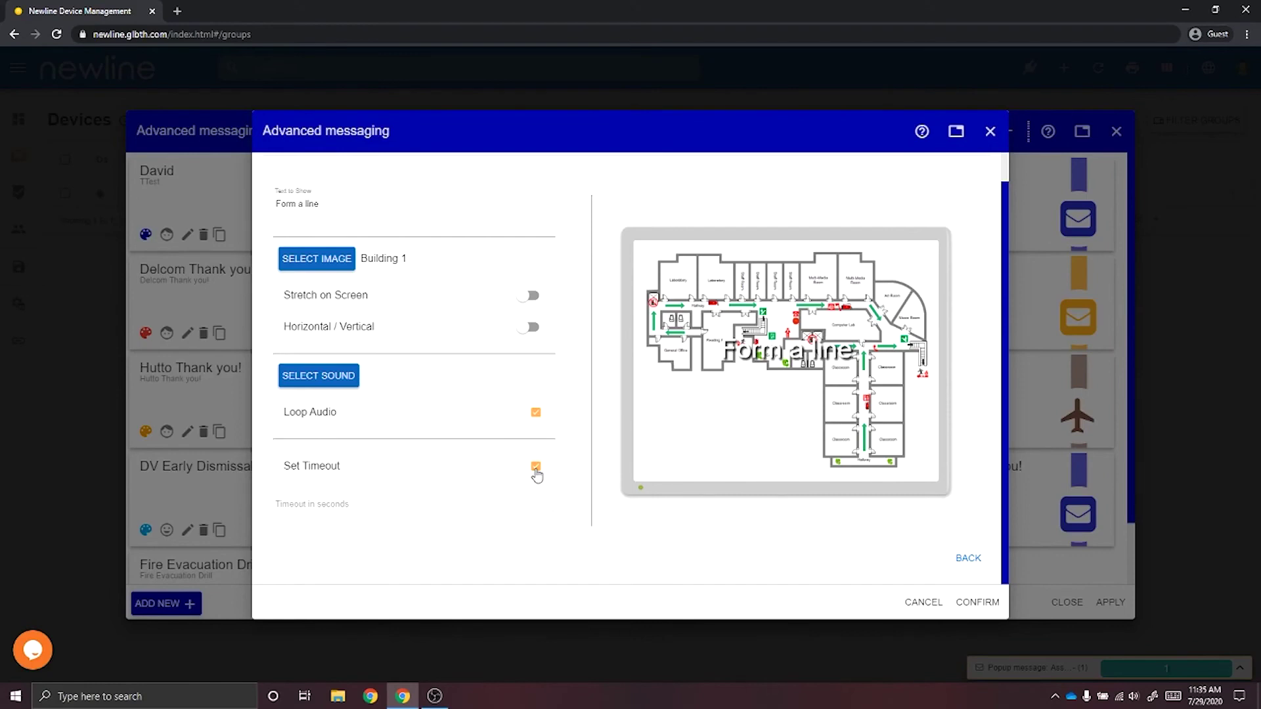
click(977, 602)
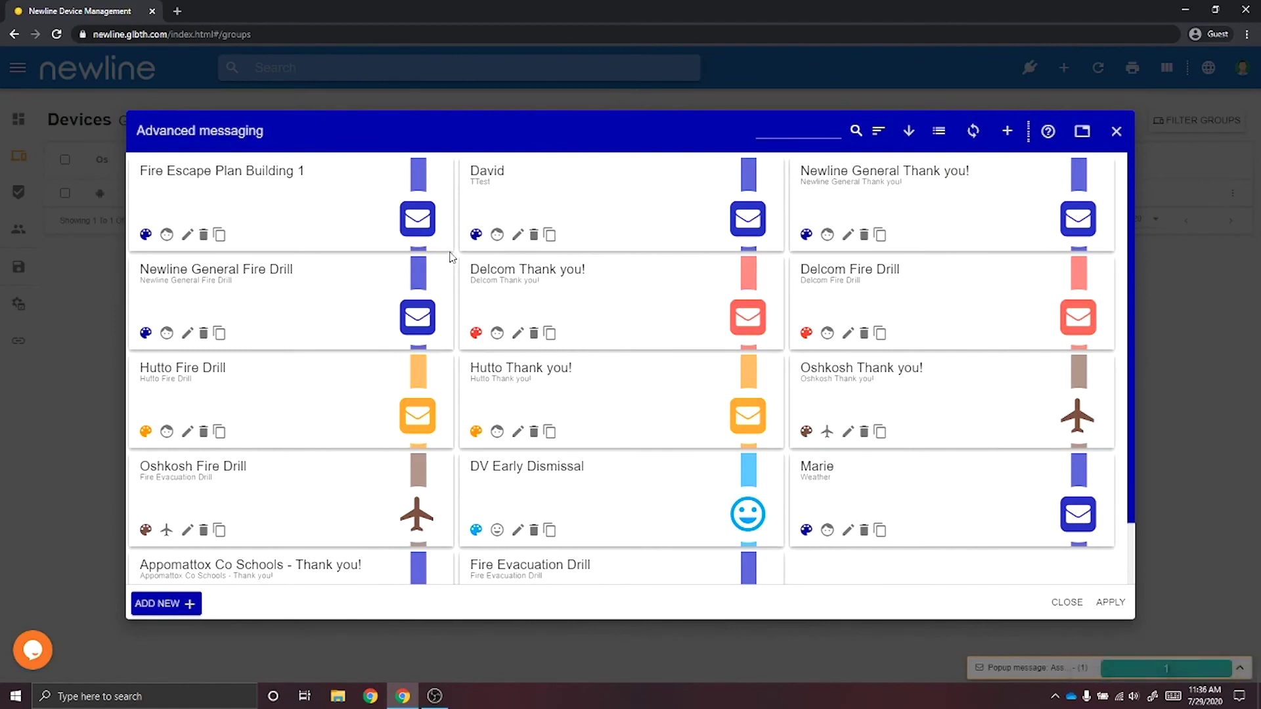
click(284, 190)
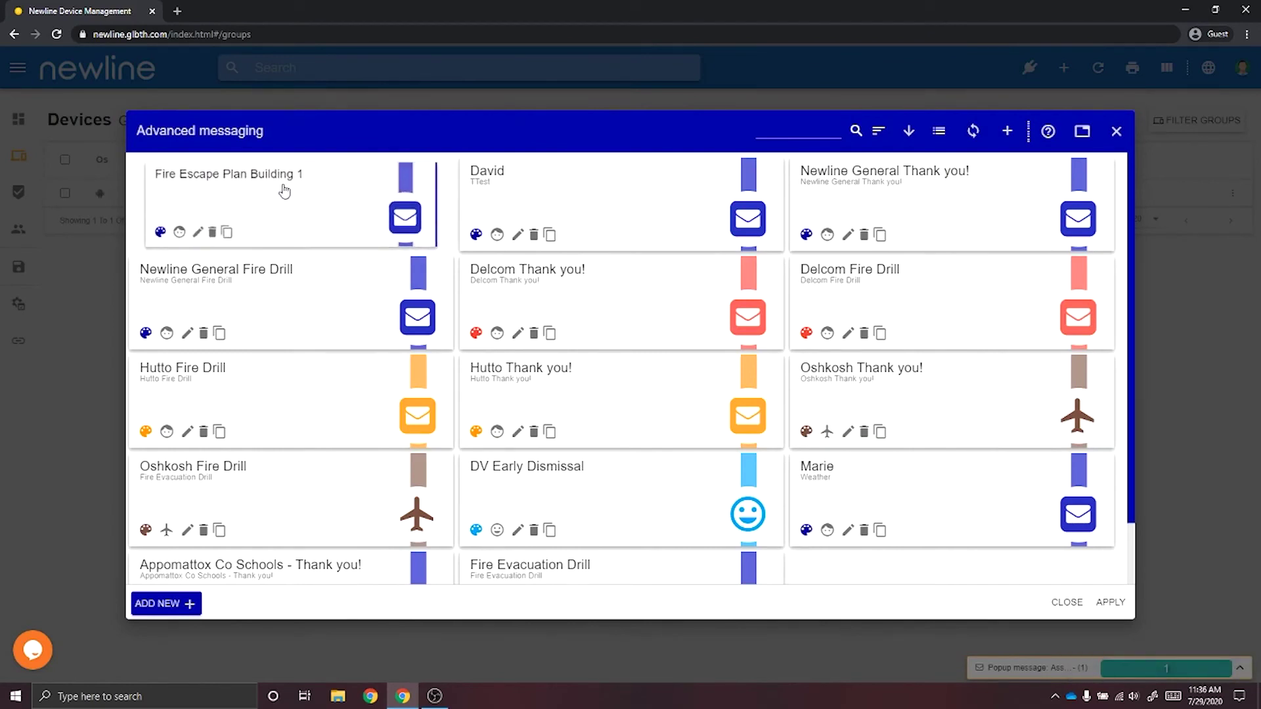
click(1115, 608)
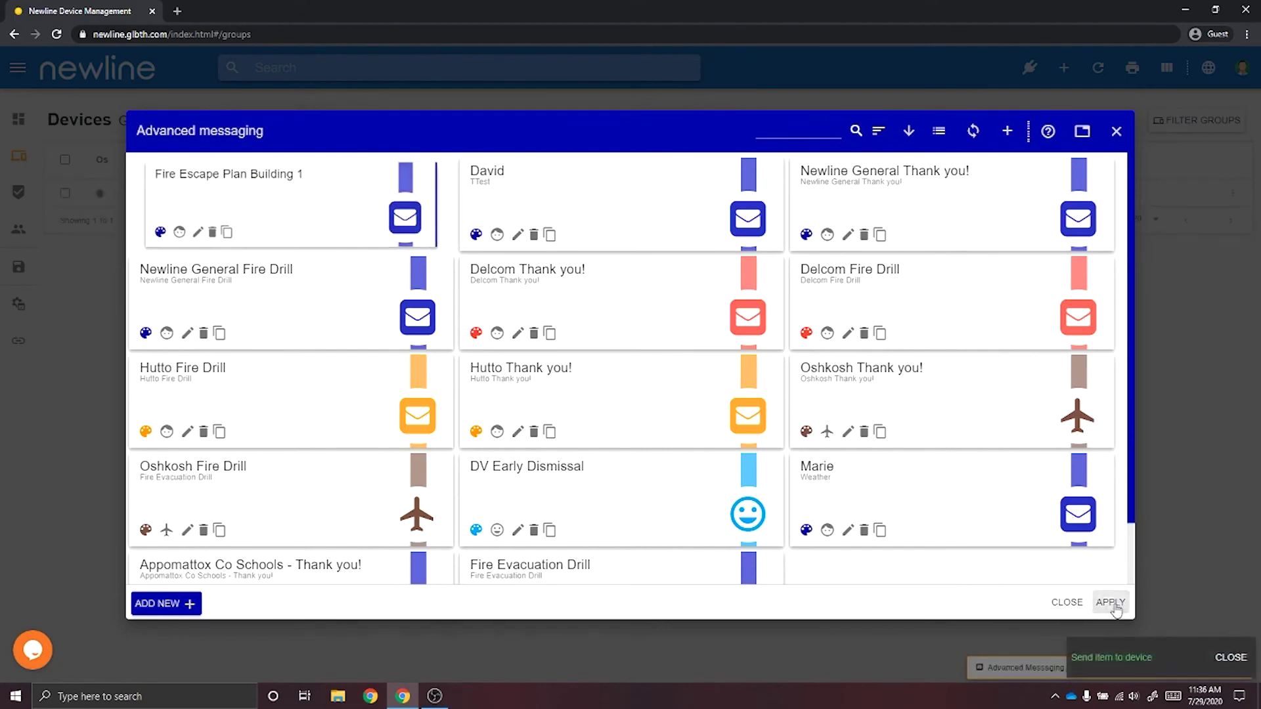
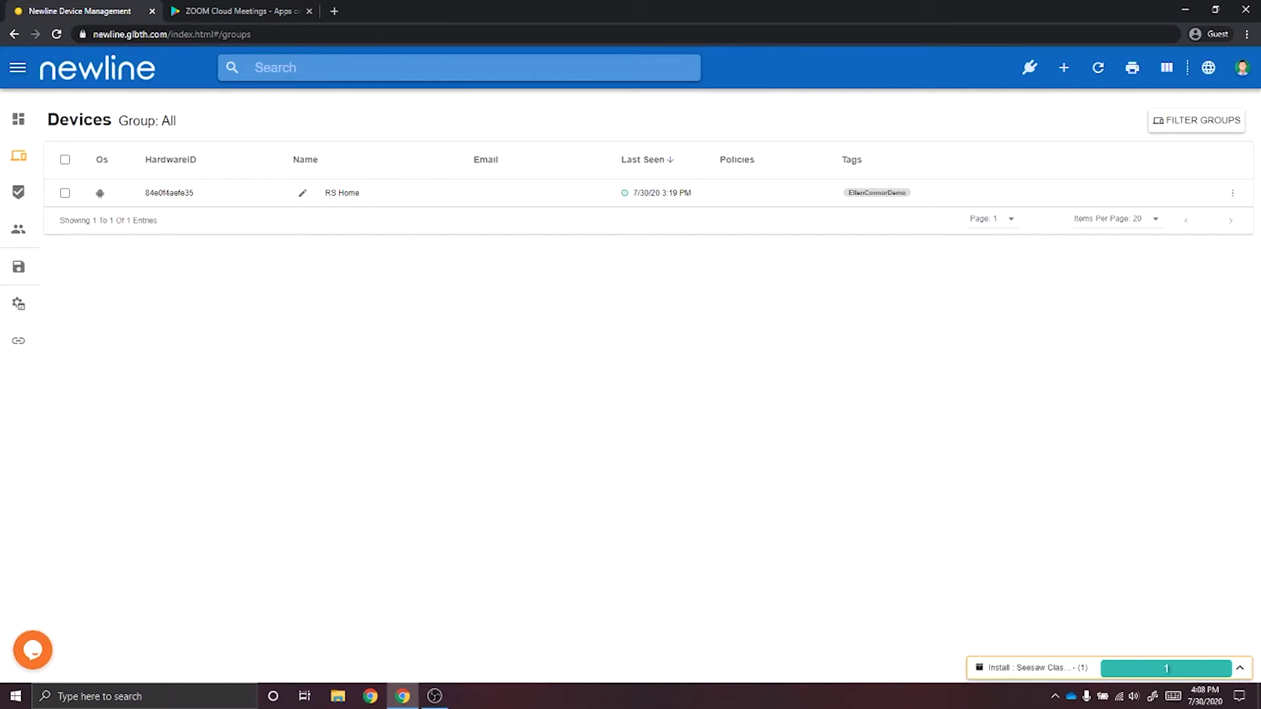
From RS Home's Install Package list, begin a new package with the Package from Play Store method.
click(1232, 193)
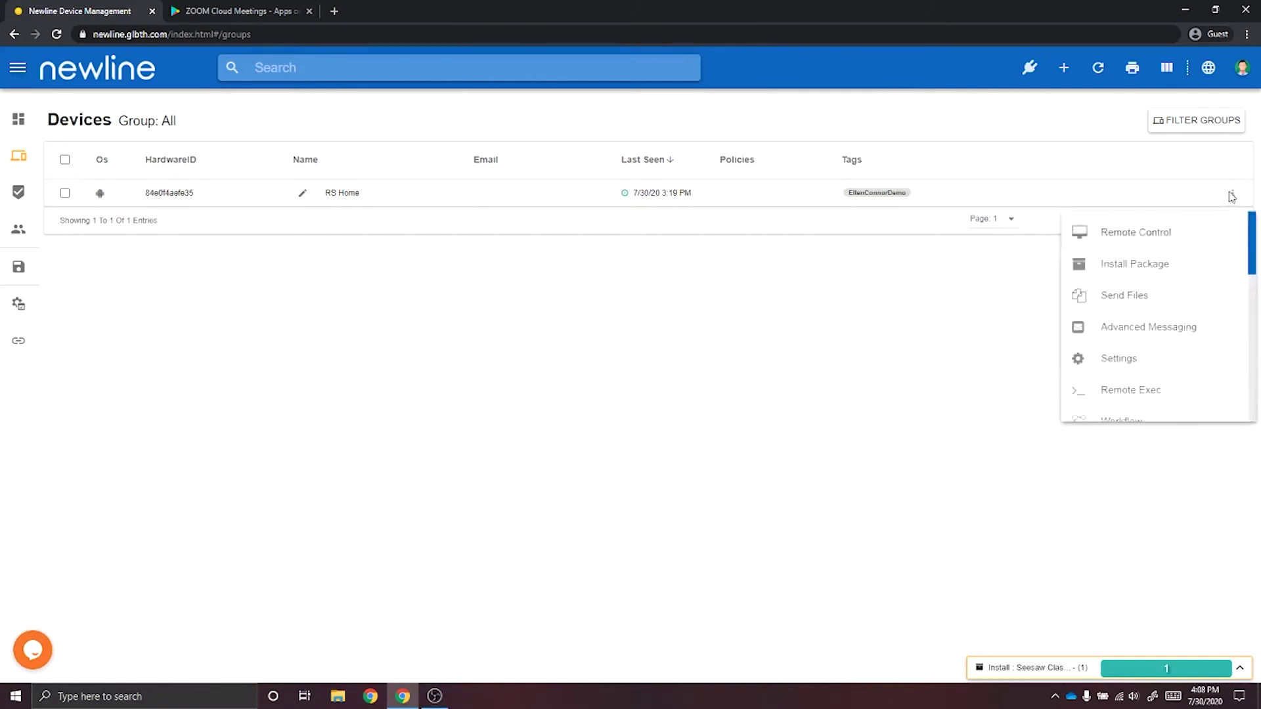
click(1170, 272)
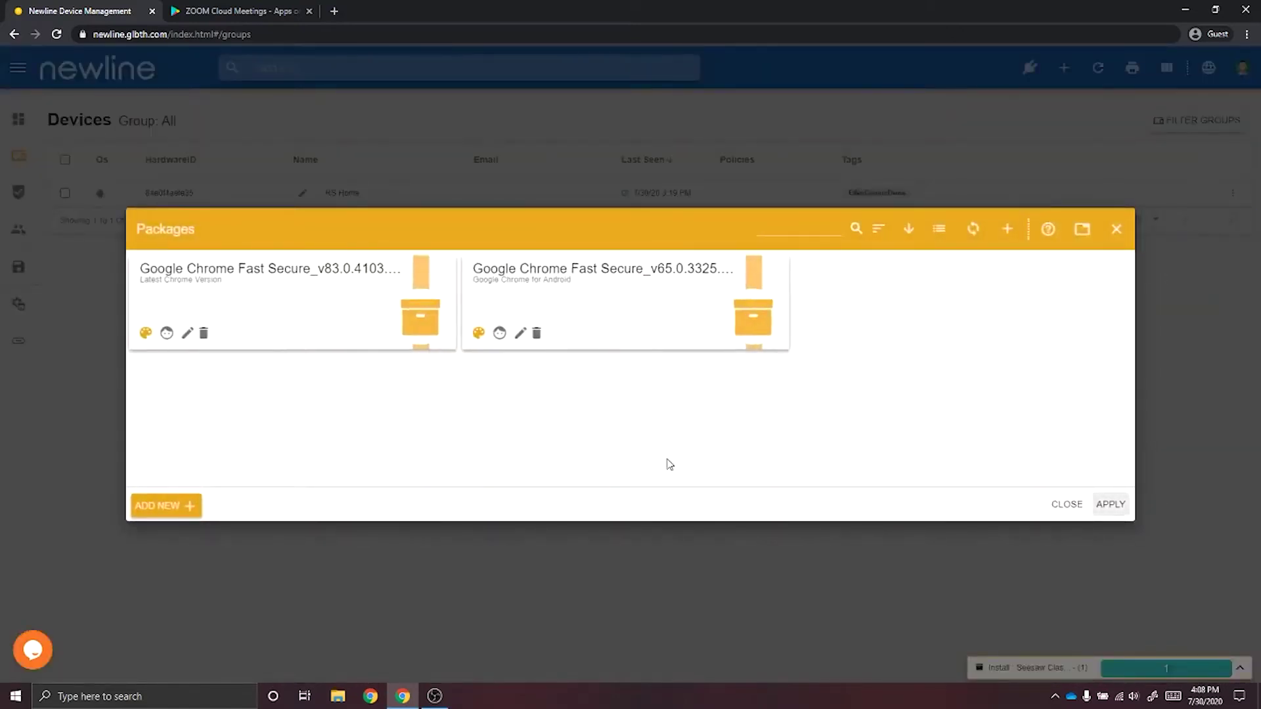
click(186, 518)
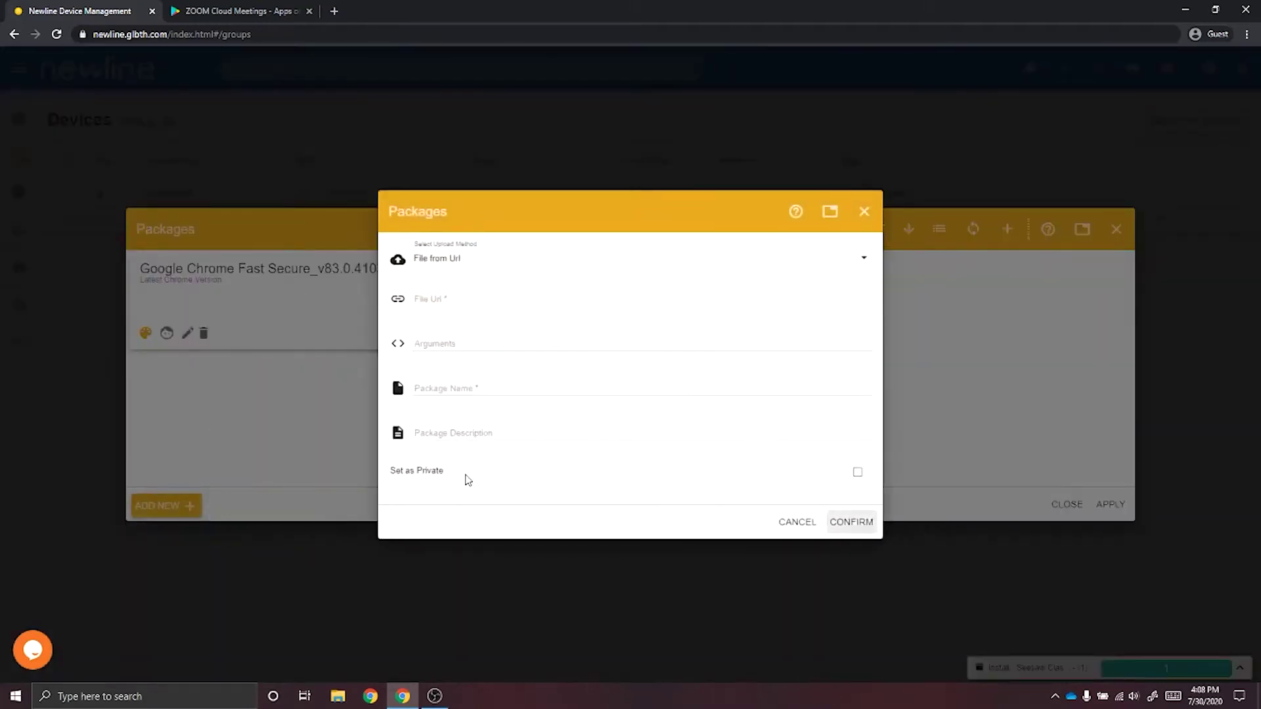
click(864, 259)
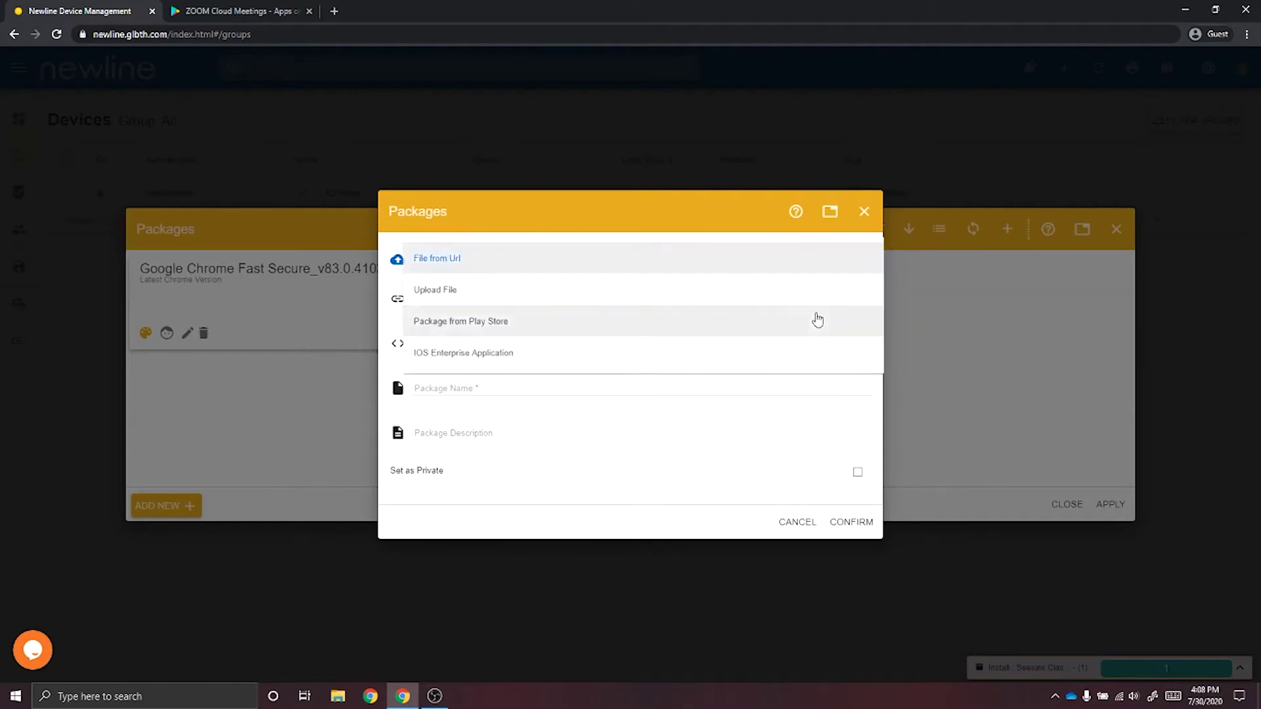
click(818, 320)
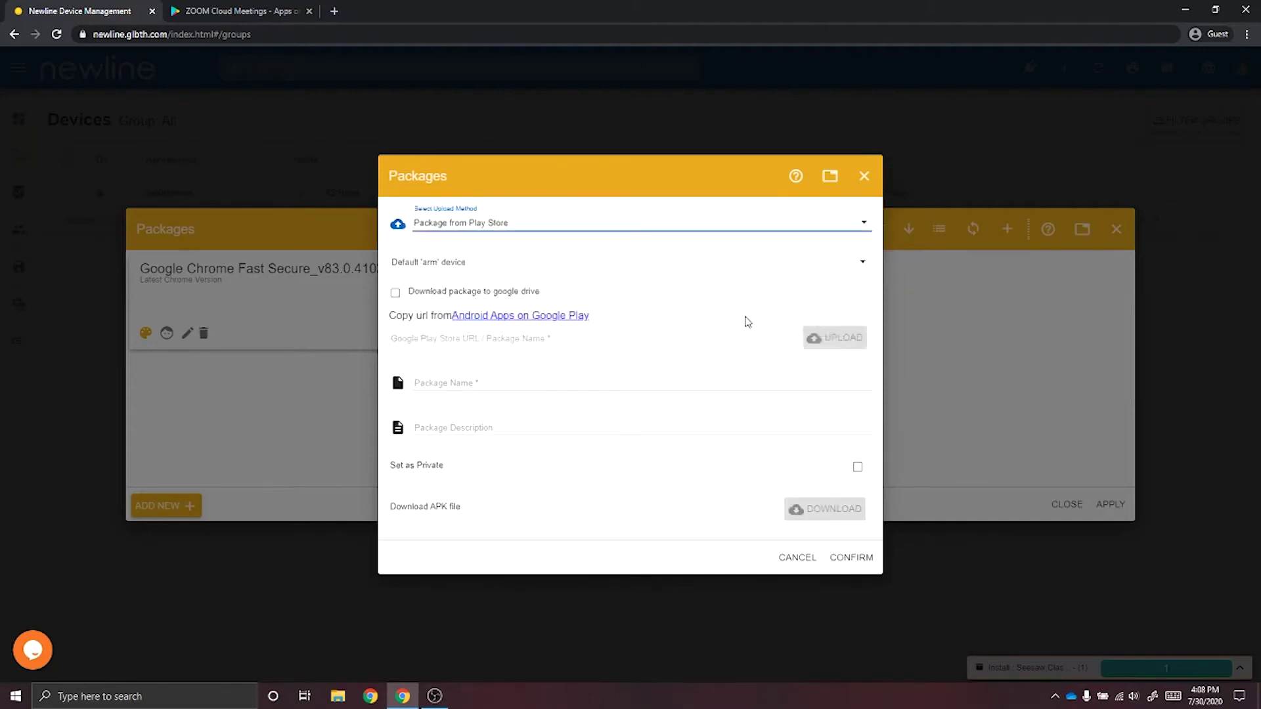
Copy the ZOOM Cloud Meetings Google Play page URL and go back to the Newline package form.
click(232, 14)
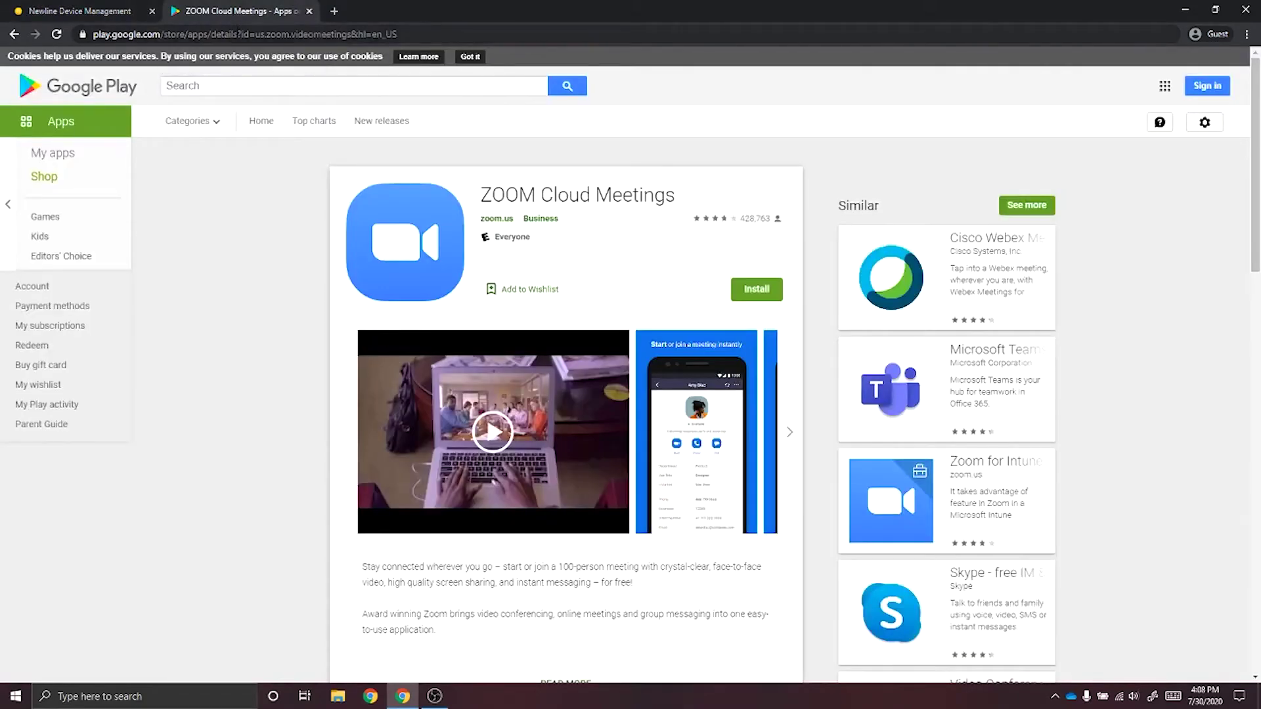
click(239, 37)
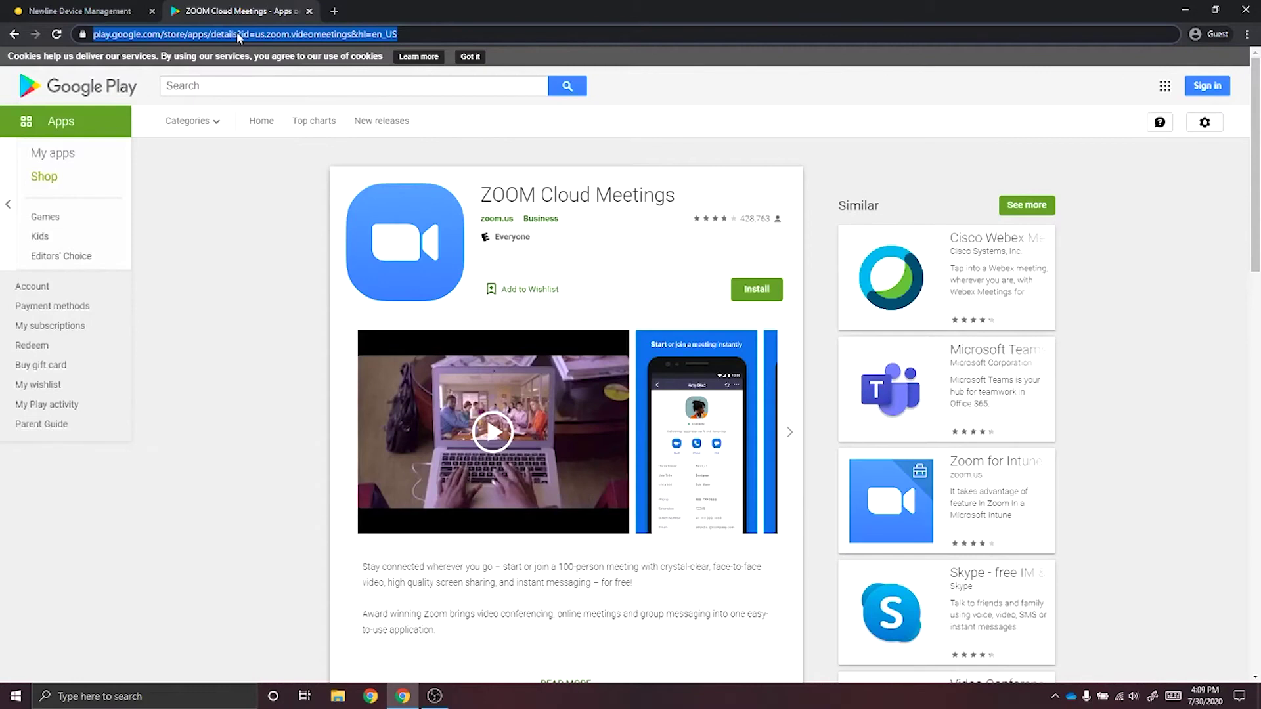
click(108, 9)
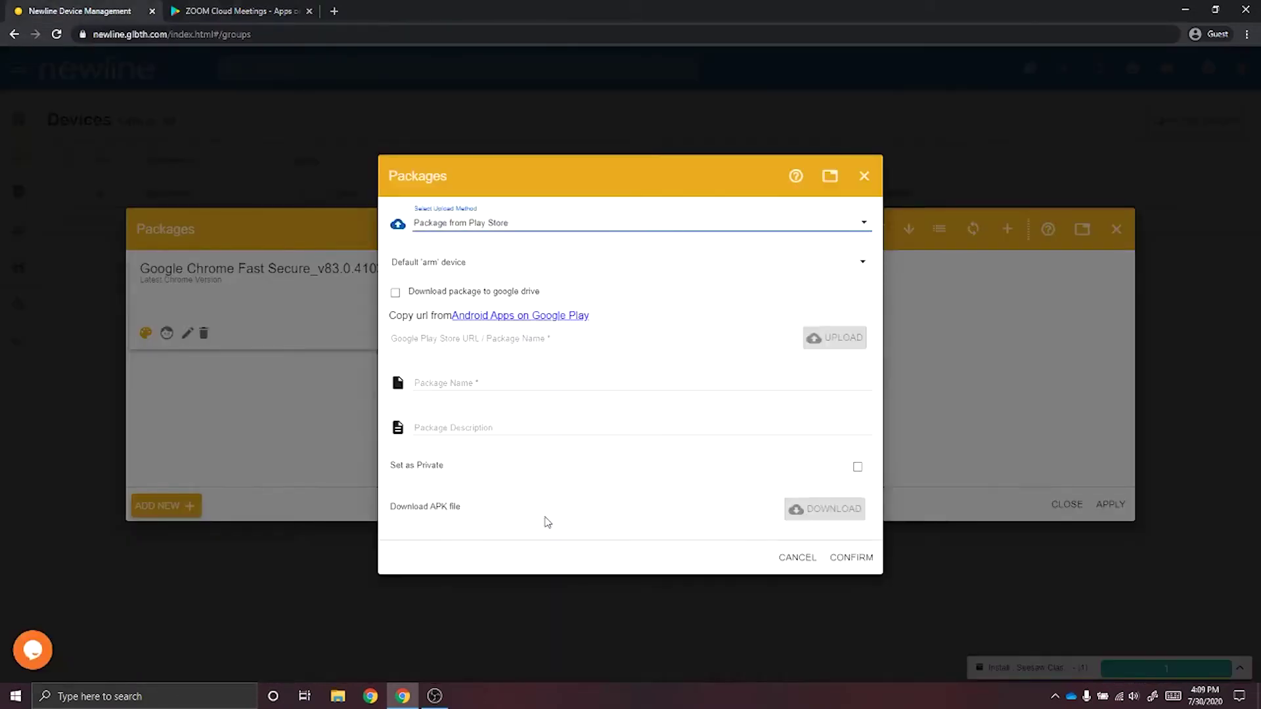
Paste the ZOOM store URL and upload it to auto-fill the us.zoom.videomeetings package details.
click(462, 341)
text(us.zoom.videomeetings)
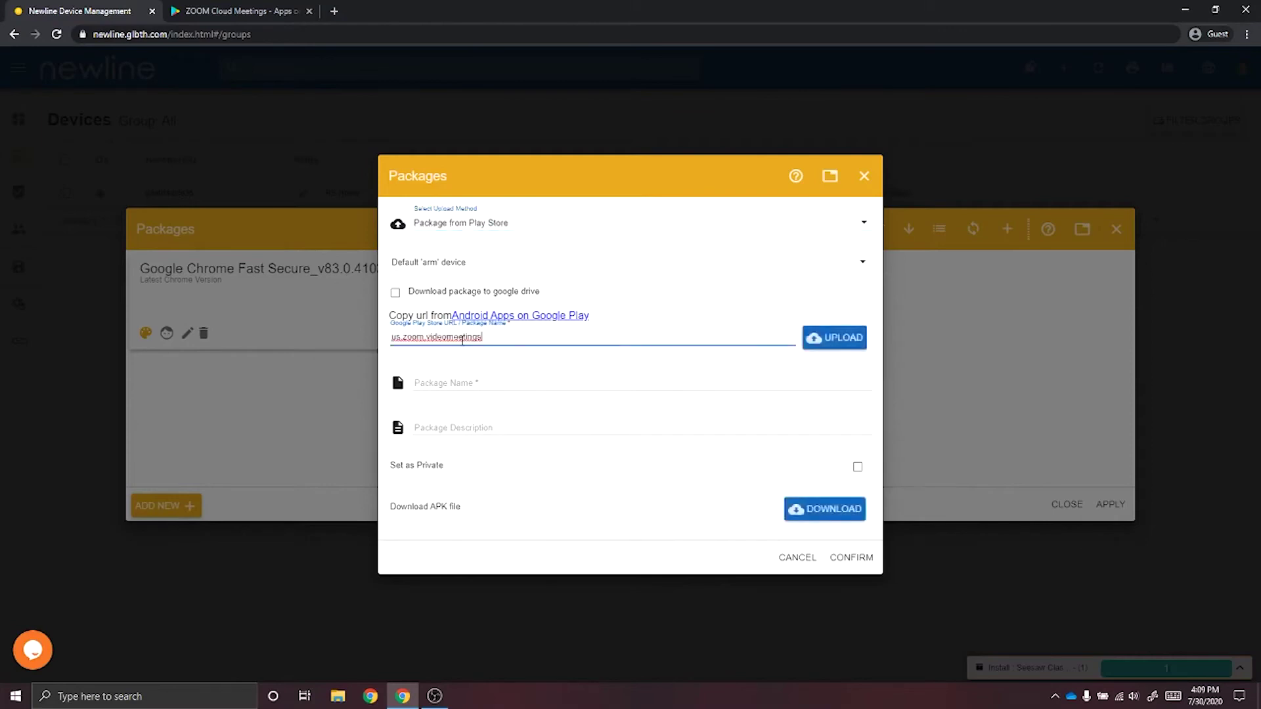
click(841, 350)
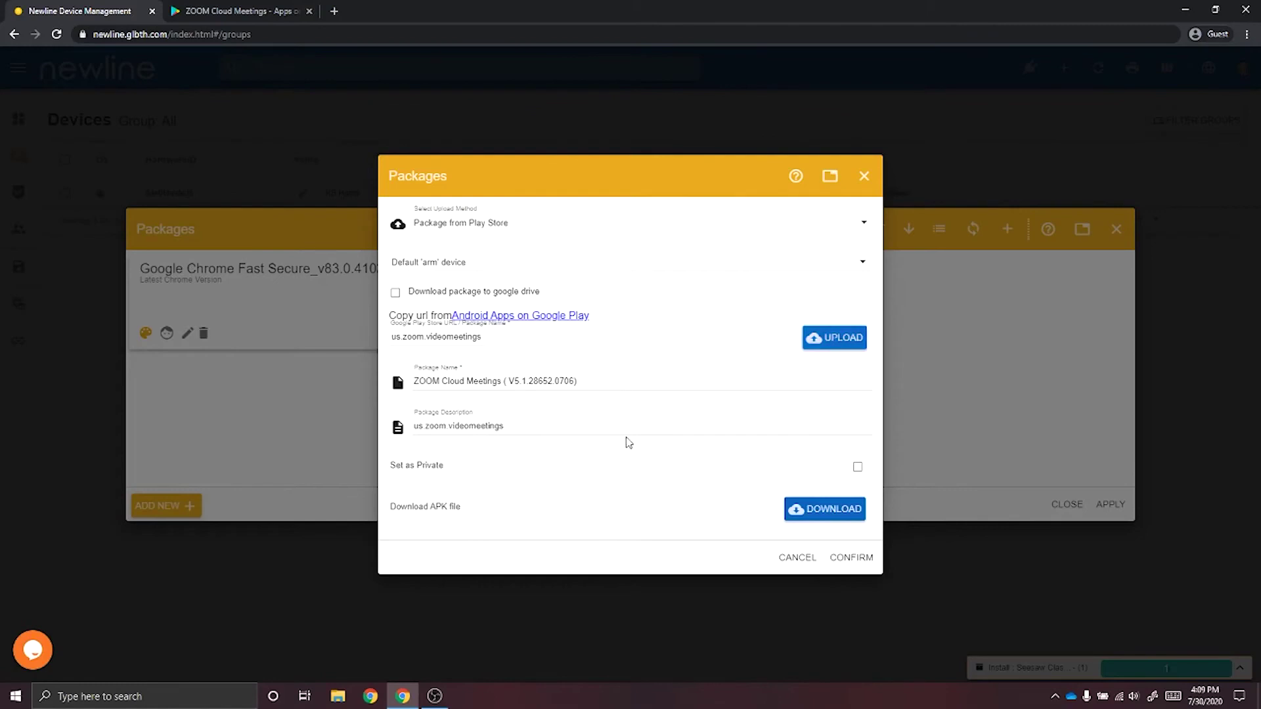
Confirm the ZOOM Cloud Meetings (V5.1.28652.0706) package, then select it and apply it to the device.
click(857, 558)
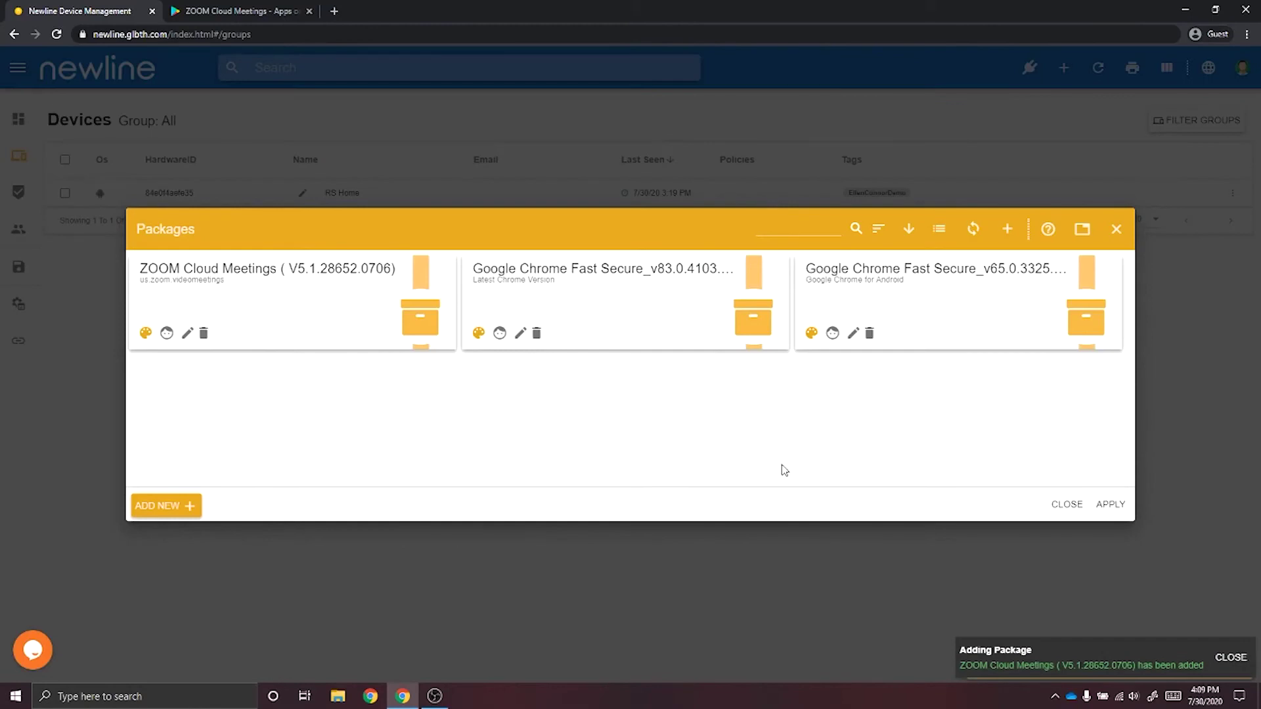
click(247, 293)
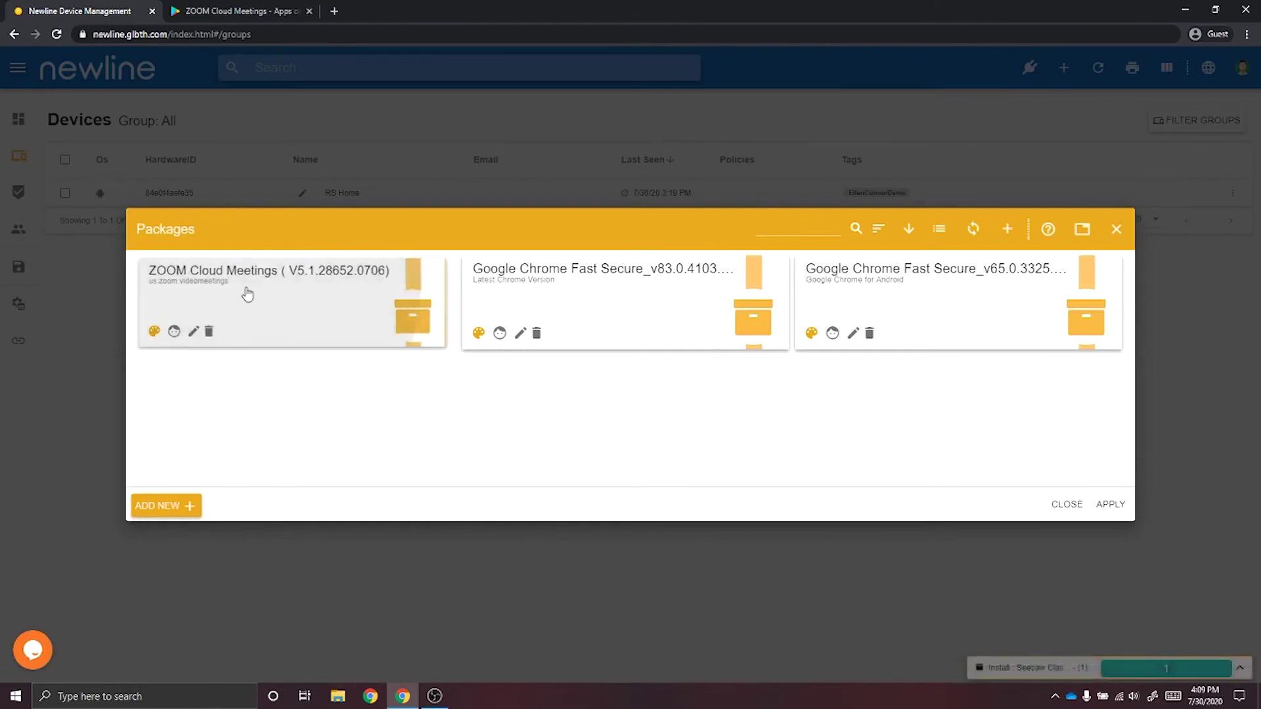
click(1109, 505)
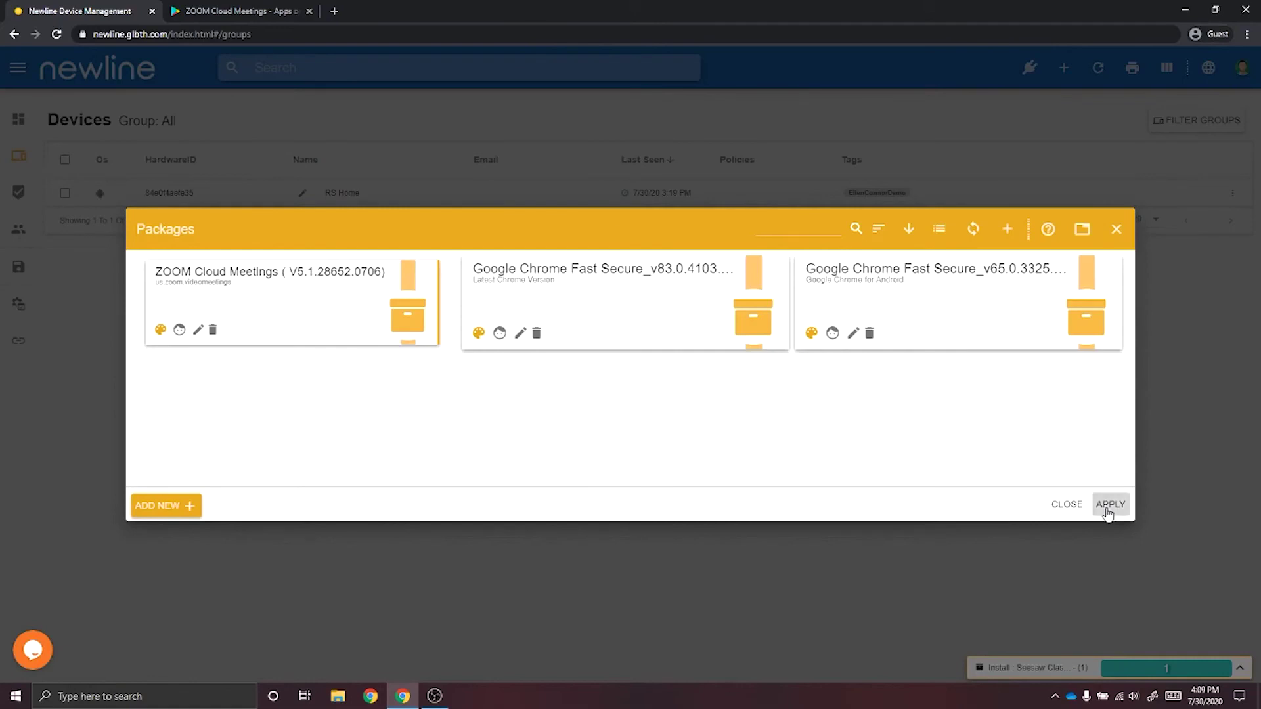